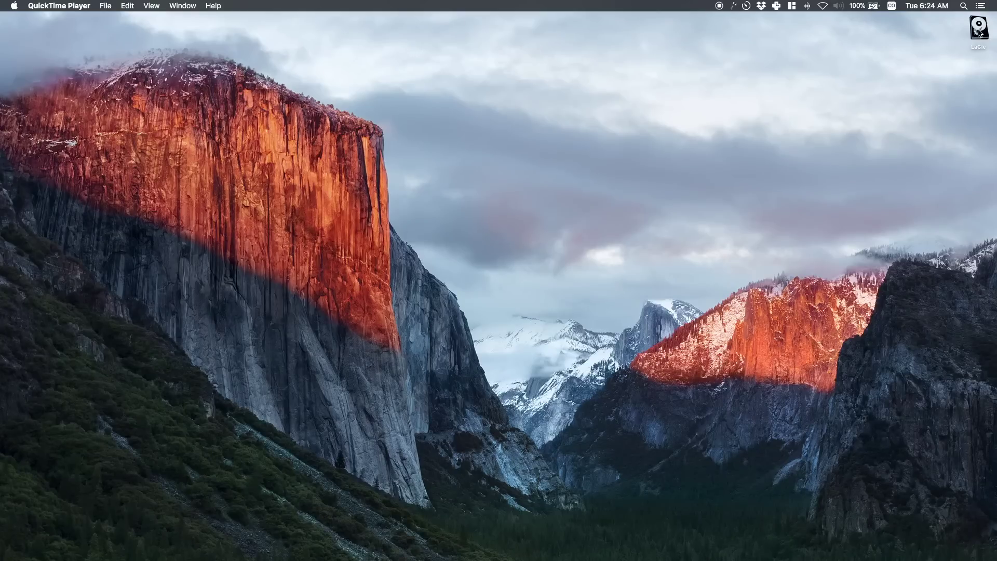
- Open the LaCie drive in a Finder window and browse its folders
{"action": "left_click", "coordinate": [978, 31]}
{"action": "double_click", "coordinate": [978, 32]}
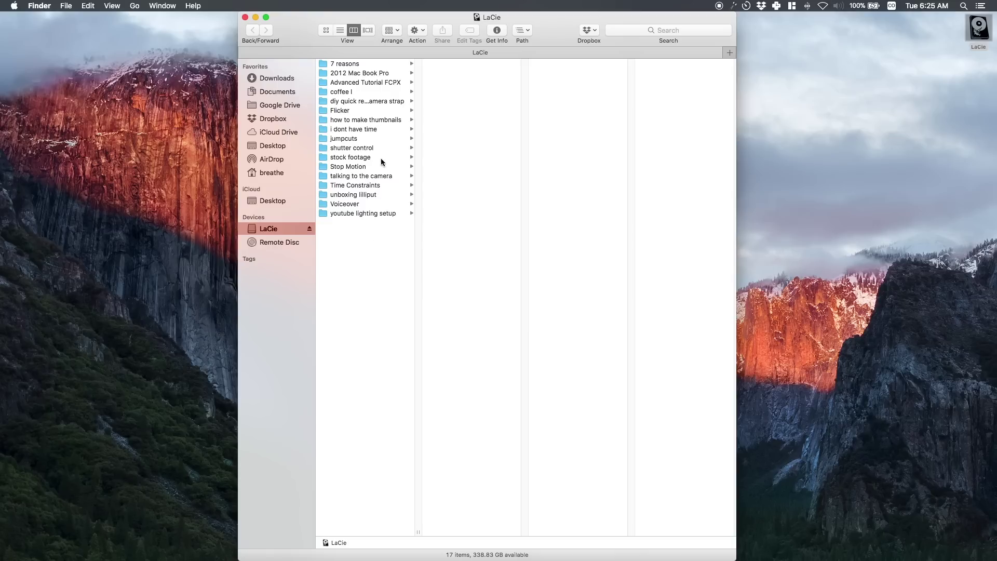
{"action": "left_click_drag", "start_coordinate": [385, 274], "coordinate": [372, 56]}
{"action": "left_click", "coordinate": [373, 268]}
{"action": "left_click_drag", "start_coordinate": [372, 269], "coordinate": [374, 56]}
{"action": "left_click", "coordinate": [384, 271]}
- Open the jumpcuts folder, preview C0007.MP4 and ZOOM0001.WAV, then launch Final Cut Pro
{"action": "left_click", "coordinate": [370, 139]}
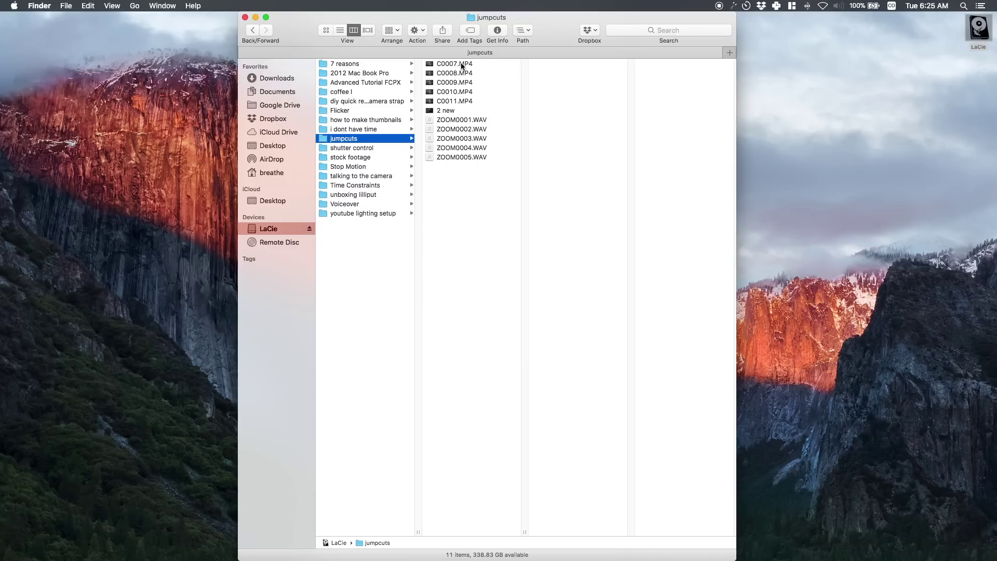
{"action": "left_click", "coordinate": [469, 122]}
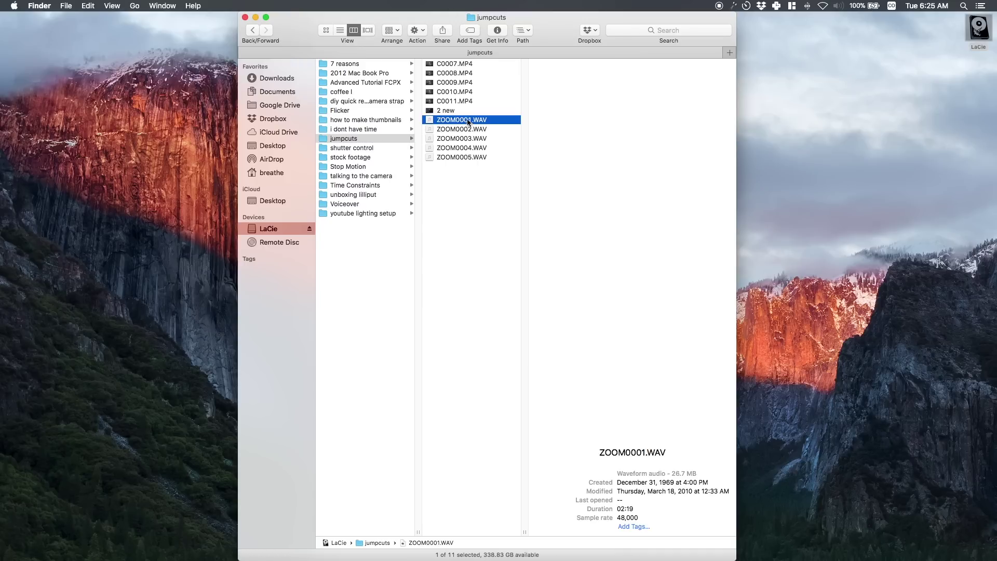
{"action": "left_click", "coordinate": [460, 64]}
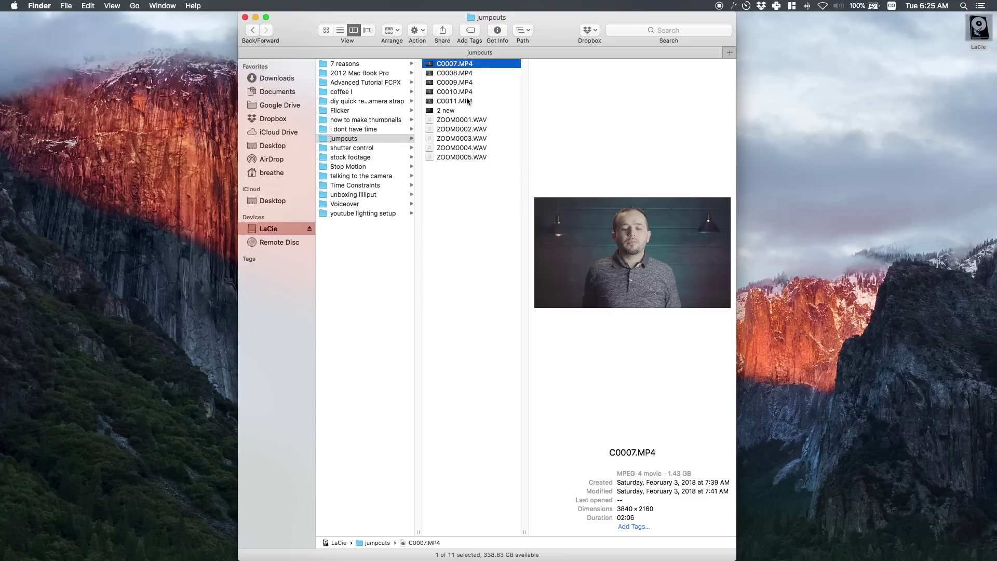
{"action": "left_click", "coordinate": [466, 122]}
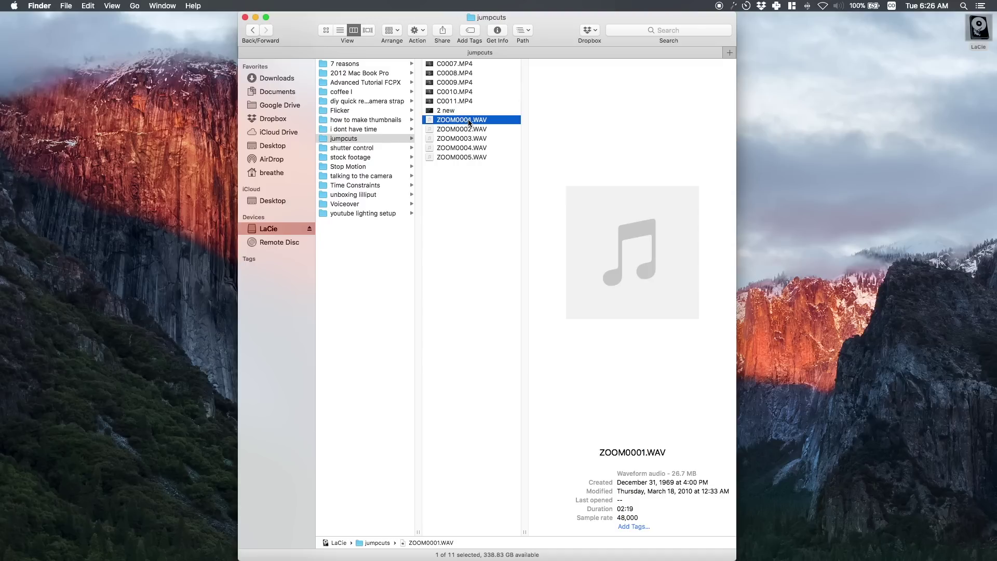
{"action": "left_click", "coordinate": [475, 64]}
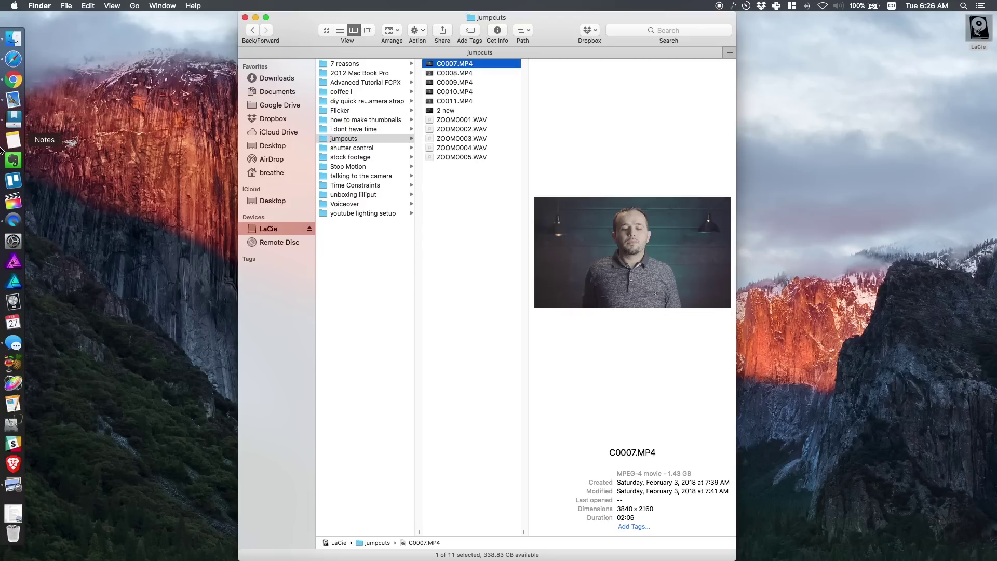
{"action": "left_click", "coordinate": [12, 201]}
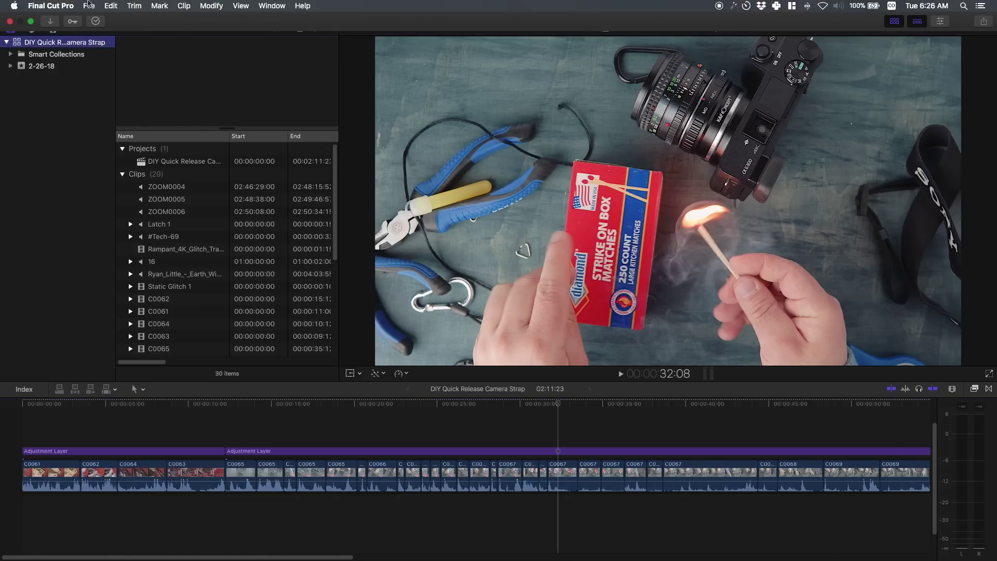
- Close the 'DIY Quick Release Camera Strap' library from the File menu
{"action": "left_click", "coordinate": [89, 6]}
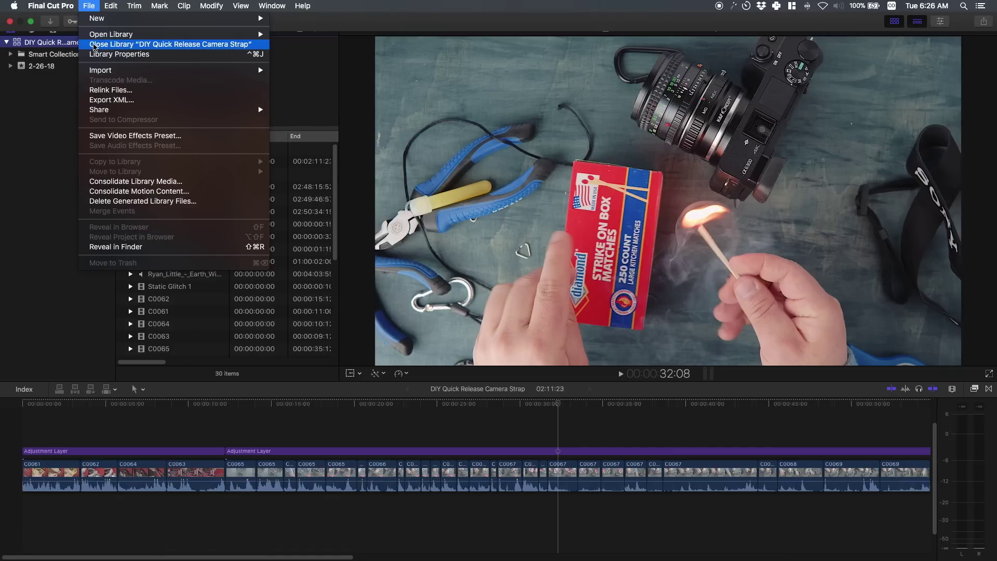
{"action": "left_click", "coordinate": [94, 45]}
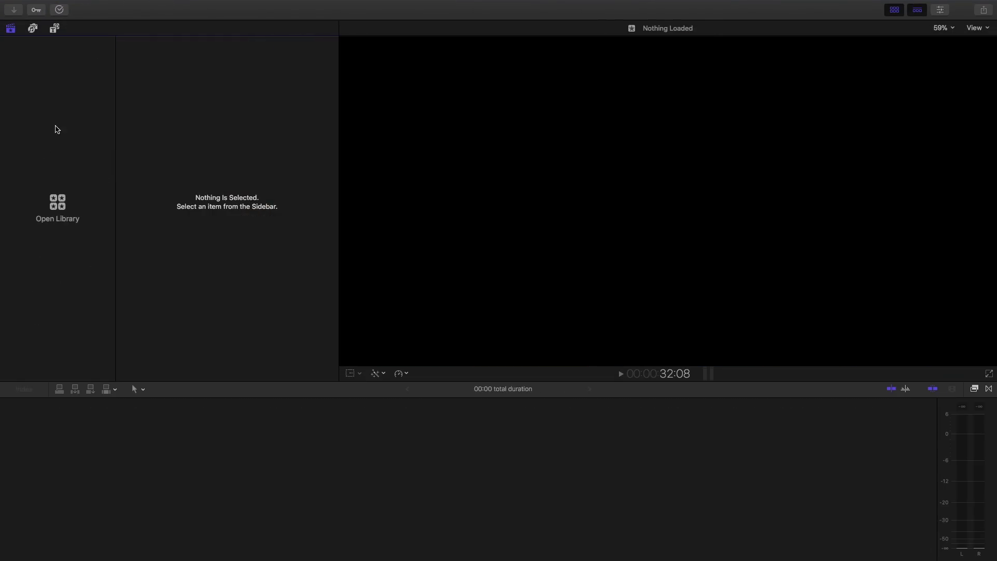
- Create a new library named 'Better Jumpcuts'
{"action": "mouse_move", "coordinate": [53, 3]}
{"action": "left_click", "coordinate": [88, 6]}
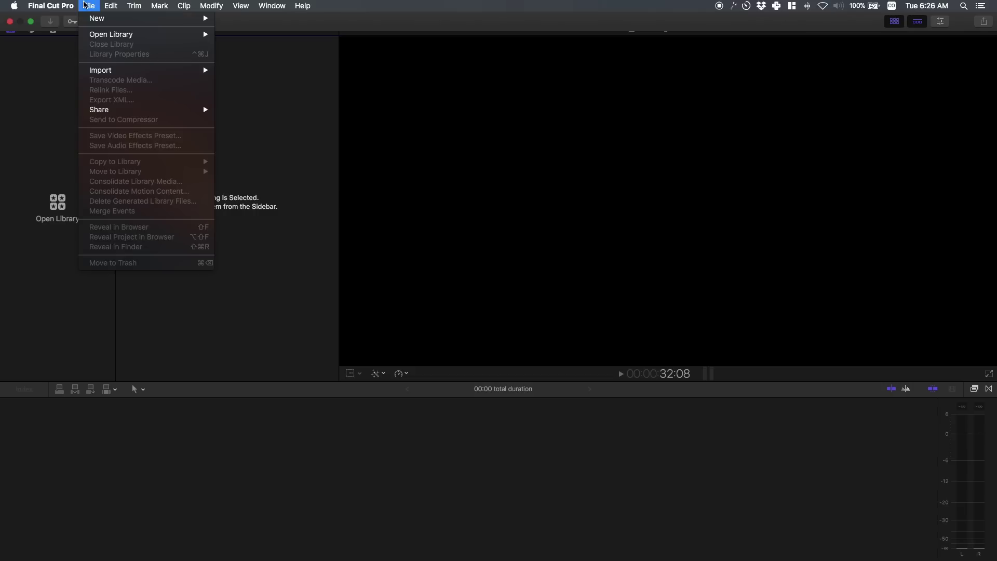
{"action": "mouse_move", "coordinate": [125, 20]}
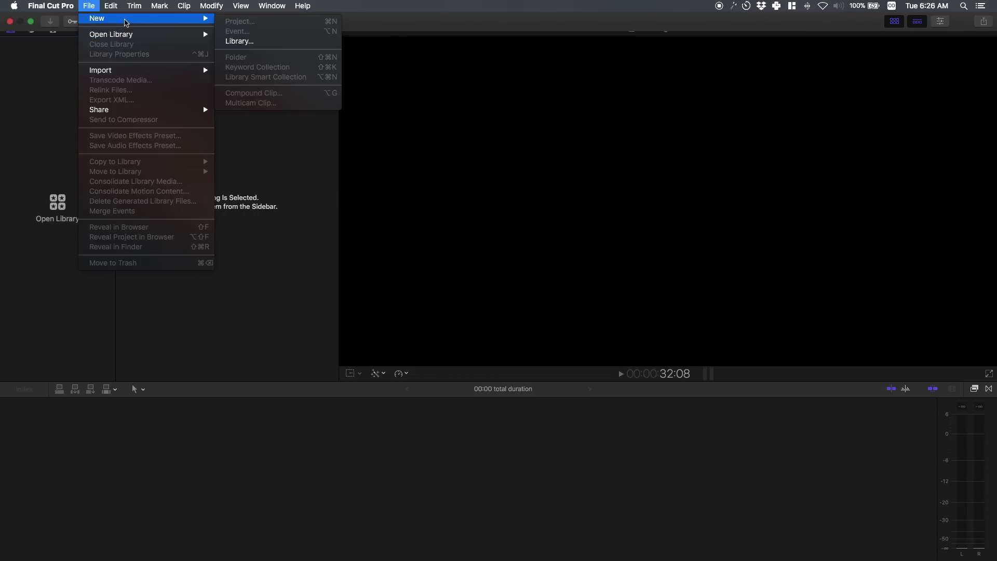
{"action": "left_click", "coordinate": [231, 41]}
{"action": "type", "text": "Better Jumpcuts"}
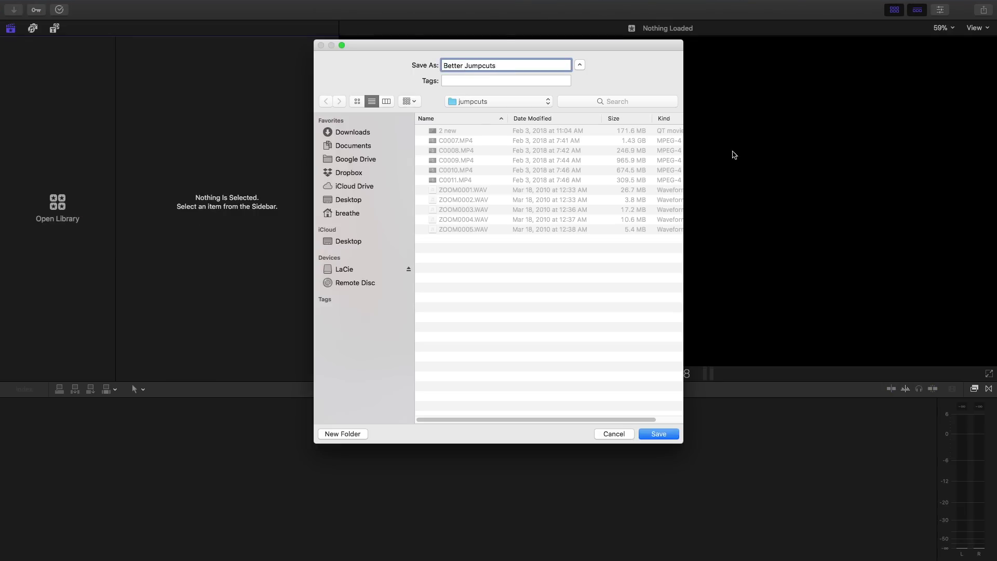
{"action": "key", "text": "Return"}
- Create a new project using the 1080p HD video format
{"action": "key", "text": "super+n"}
{"action": "left_click", "coordinate": [477, 88]}
{"action": "left_click", "coordinate": [453, 29]}
{"action": "key", "text": "Return"}
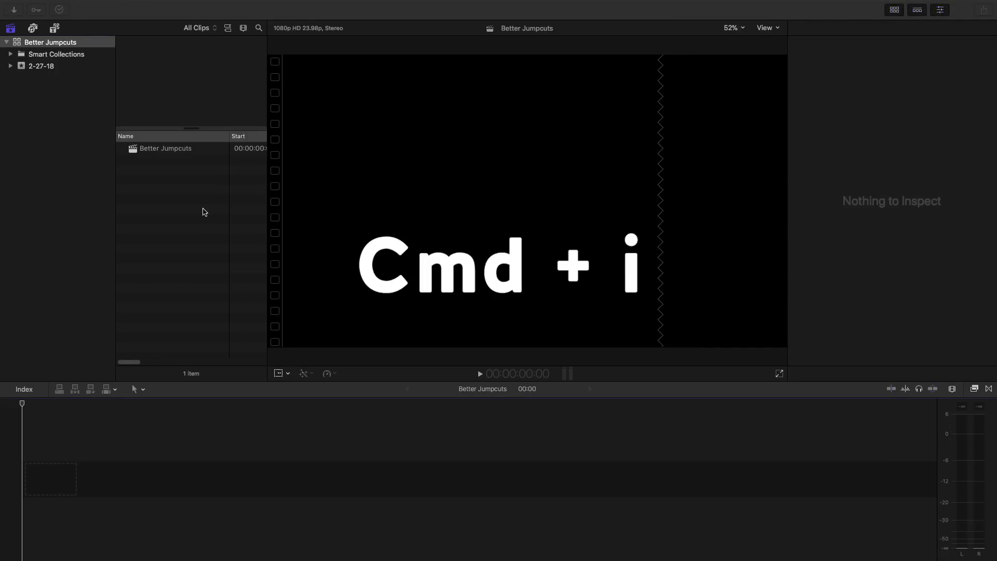
- Import the jumpcuts folder media into the 2-27-18 event and select clip C0007
{"action": "key", "text": "super+i"}
{"action": "left_click", "coordinate": [952, 411]}
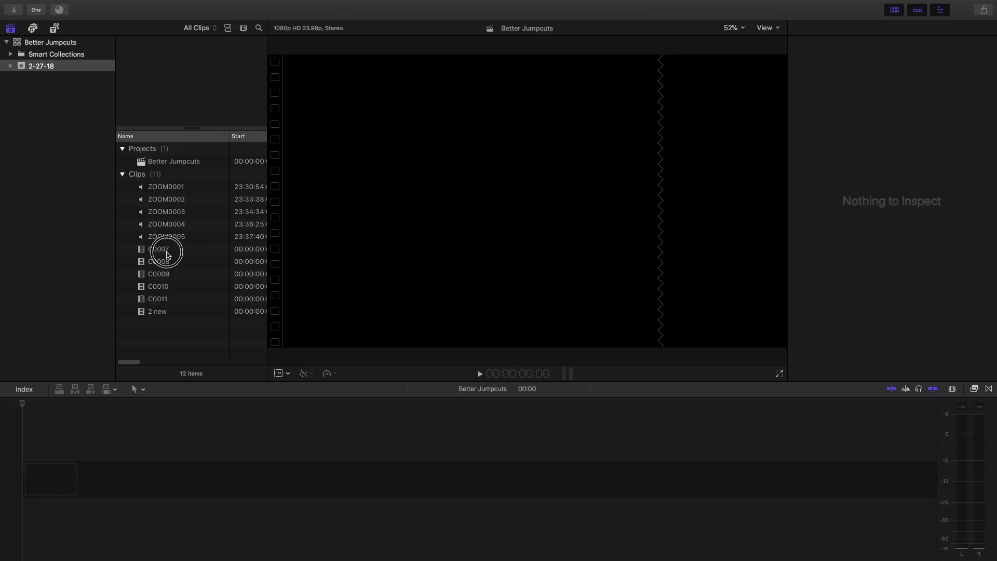
{"action": "left_click", "coordinate": [165, 249]}
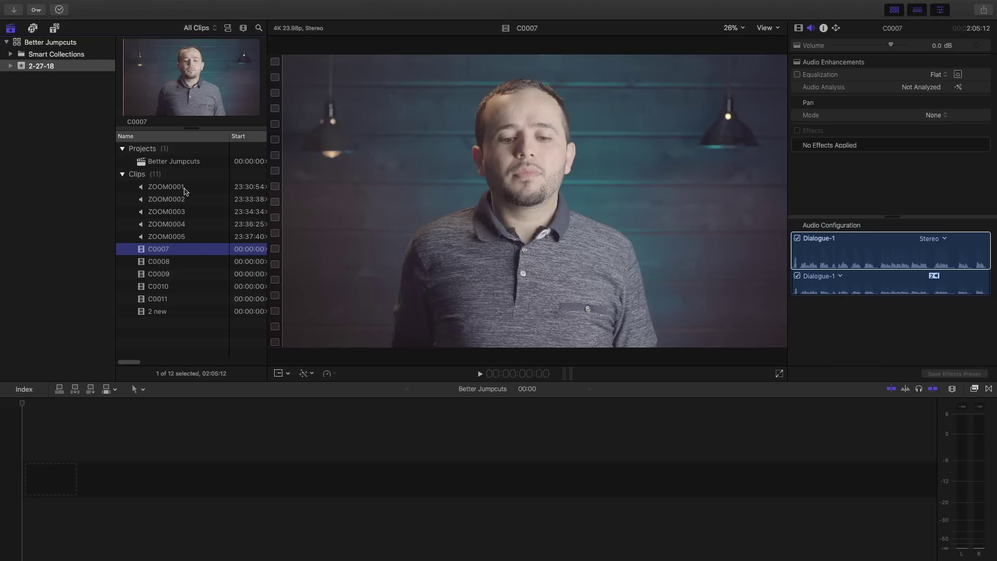
- Synchronize C0007 with ZOOM0001 into 'C0007 - Synchronized Clip' and select it
{"action": "left_click", "coordinate": [184, 189], "text": "super"}
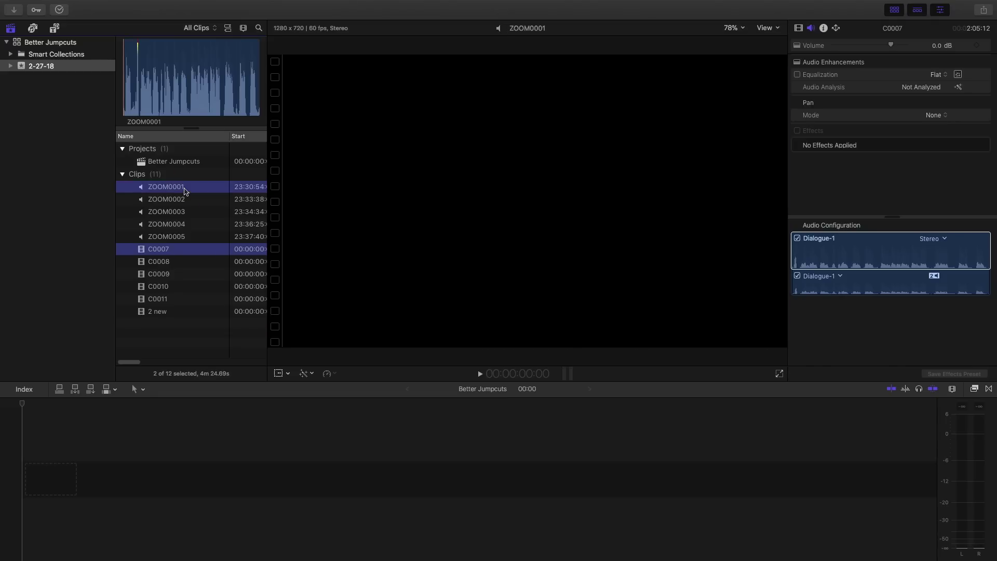
{"action": "right_click", "coordinate": [185, 188]}
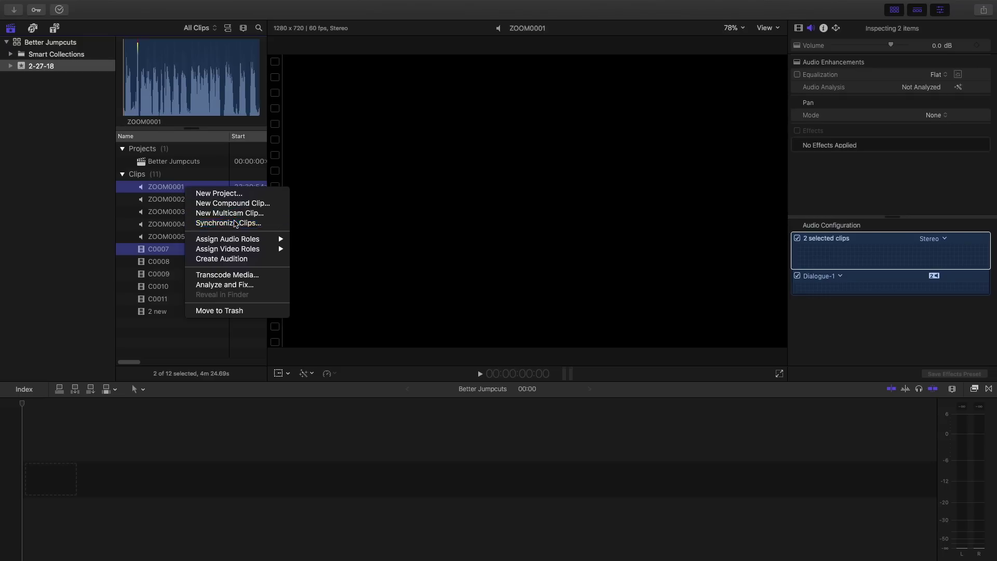
{"action": "left_click", "coordinate": [233, 223]}
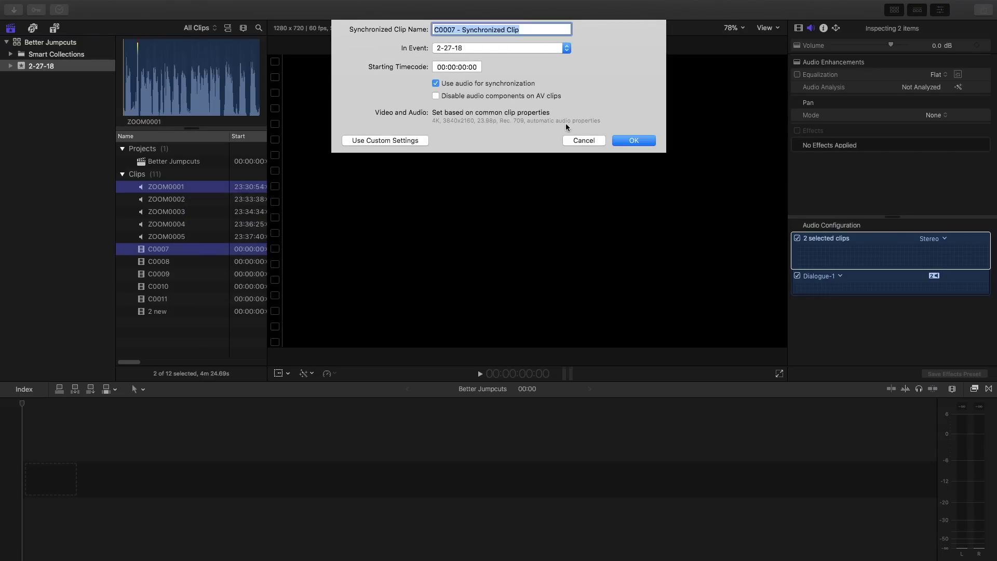
{"action": "left_click", "coordinate": [642, 142]}
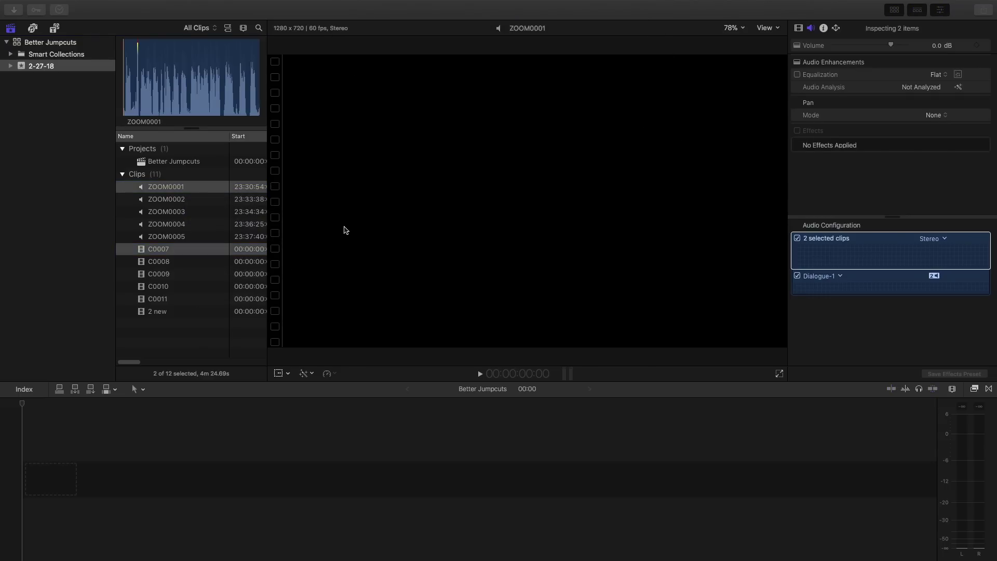
{"action": "left_click", "coordinate": [164, 326]}
- Add the synchronized clip to the timeline and show large waveforms with a small filmstrip
{"action": "left_click_drag", "start_coordinate": [164, 329], "coordinate": [50, 477]}
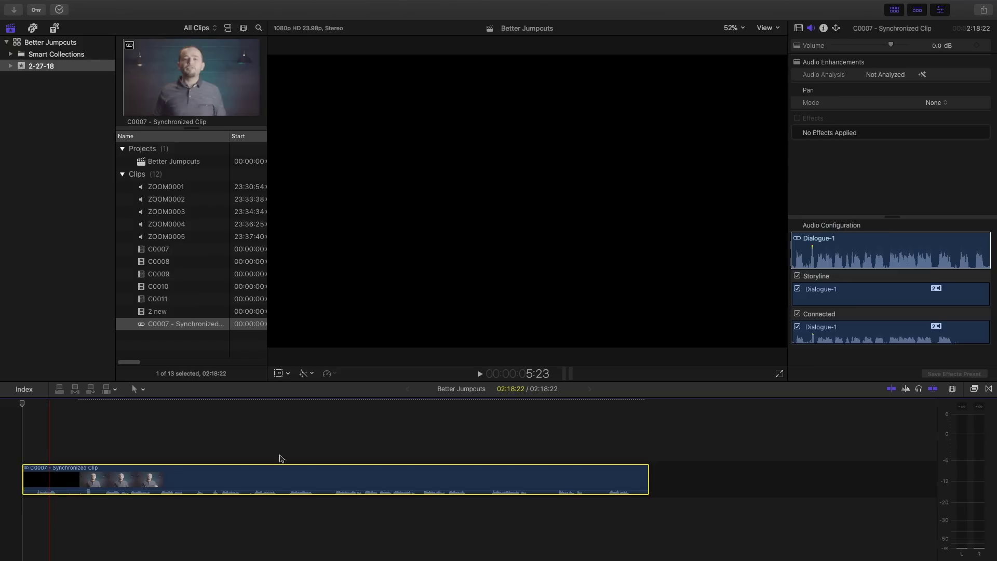
{"action": "left_click", "coordinate": [950, 391]}
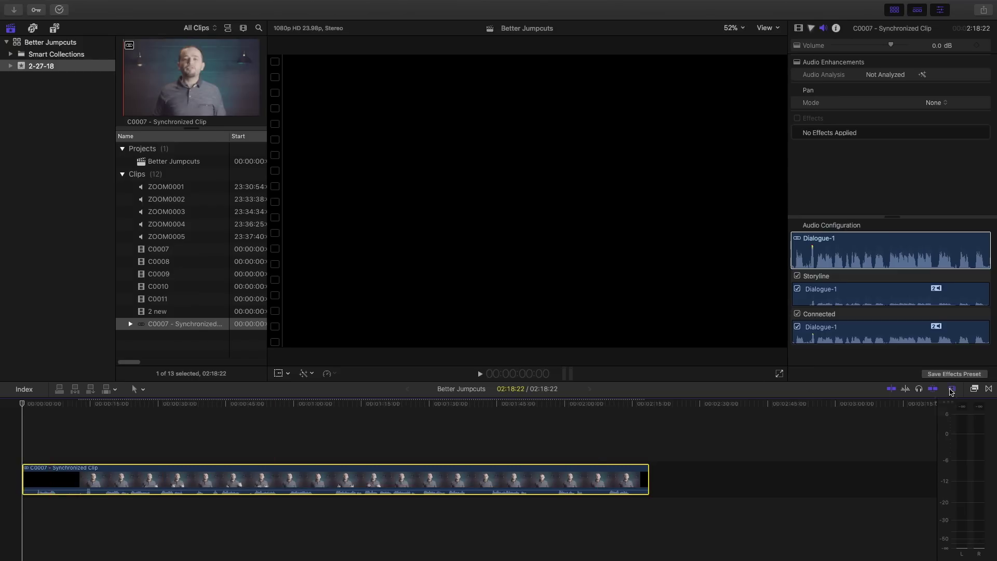
{"action": "left_click_drag", "start_coordinate": [891, 458], "coordinate": [912, 458]}
{"action": "left_click", "coordinate": [870, 437]}
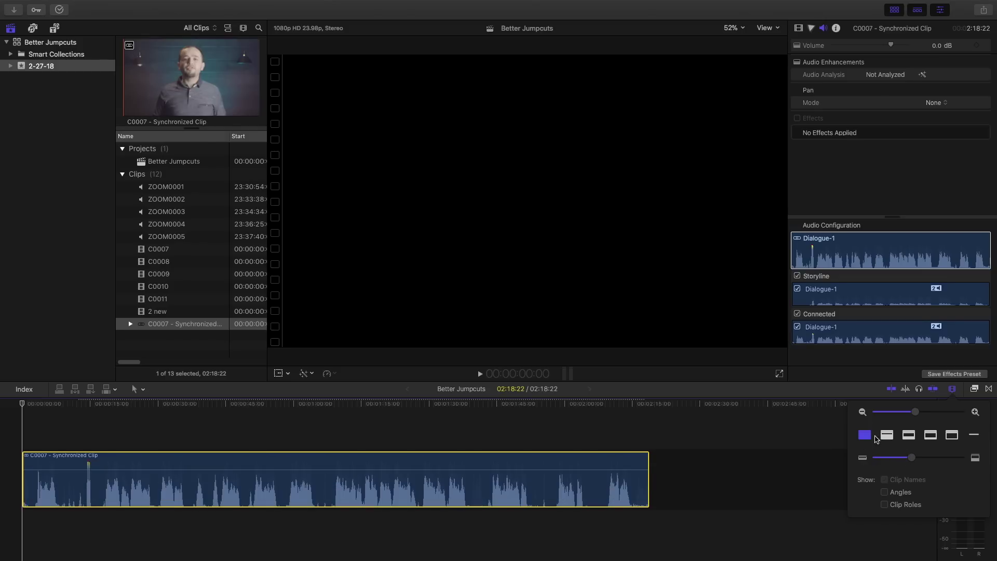
{"action": "left_click", "coordinate": [887, 435]}
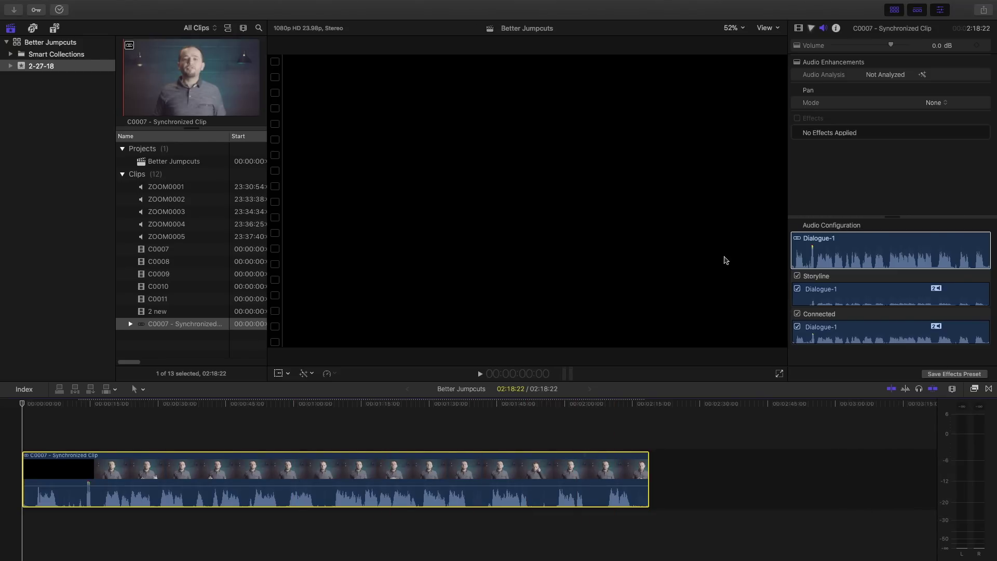
- Disable the clip's Storyline audio so only the connected ZOOM0001 audio plays
{"action": "left_click", "coordinate": [375, 421]}
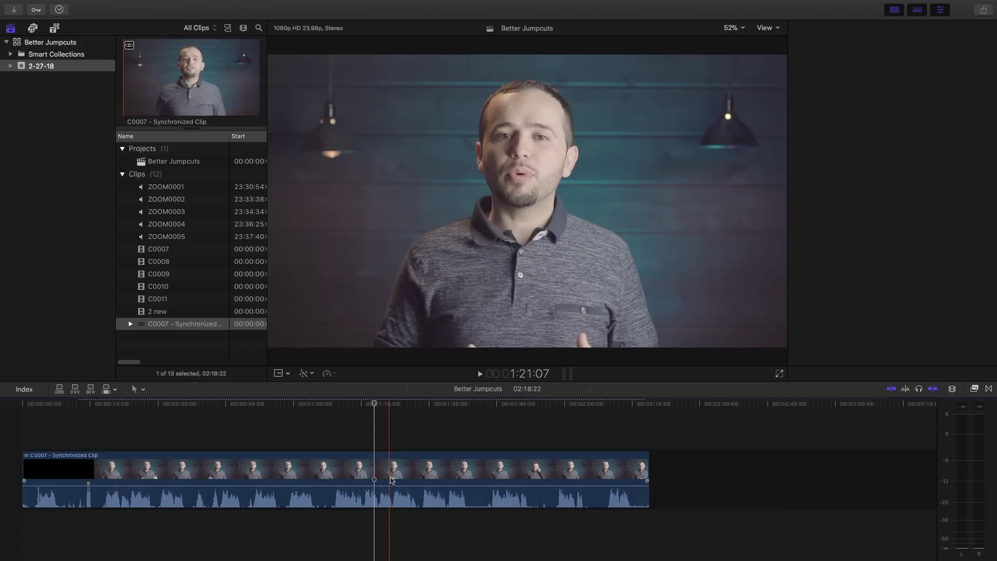
{"action": "left_click", "coordinate": [376, 467]}
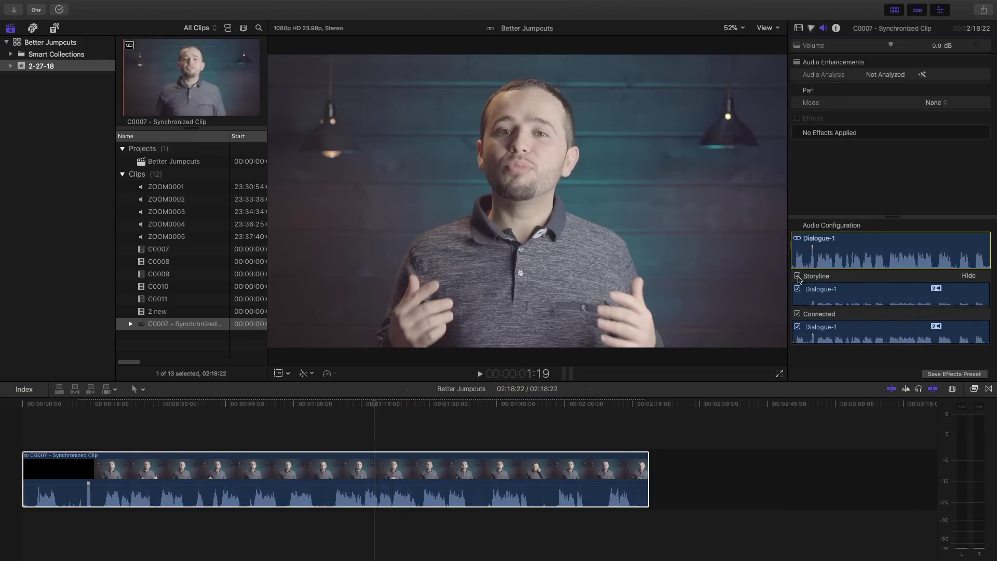
{"action": "left_click", "coordinate": [798, 276]}
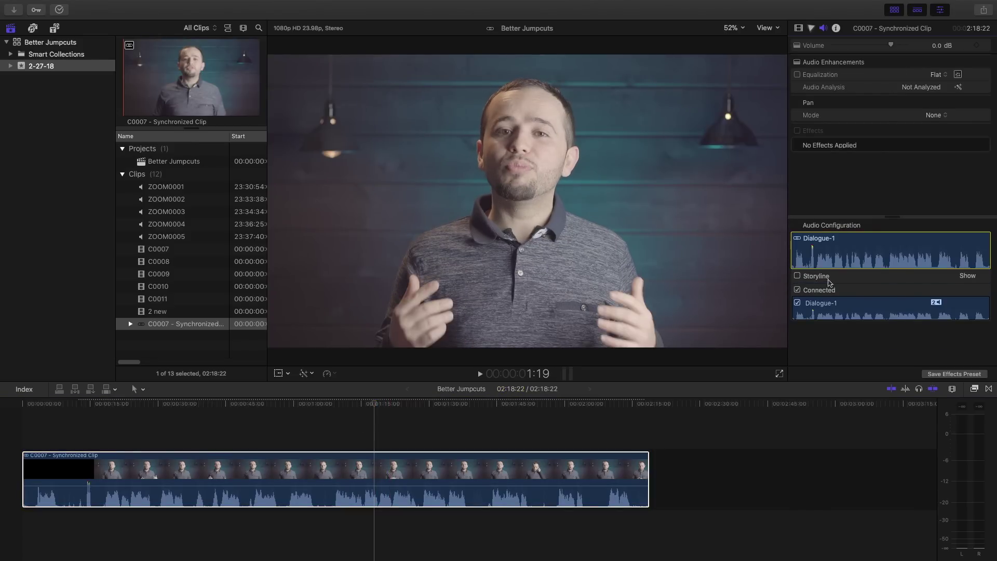
{"action": "mouse_move", "coordinate": [835, 290]}
{"action": "left_click", "coordinate": [274, 462]}
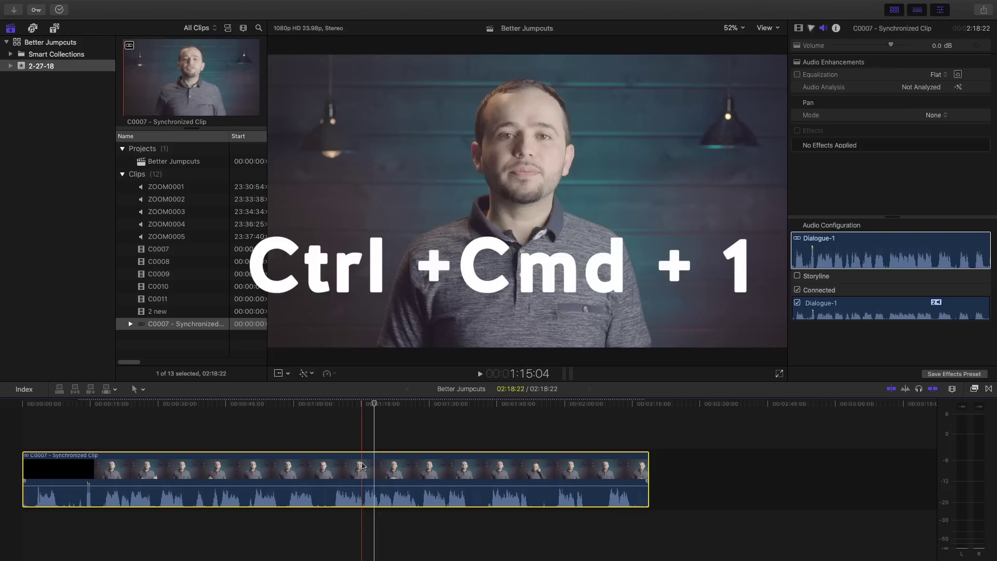
- Hide the media browser and toggle the inspector off and back on
{"action": "key", "text": "ctrl+super+1"}
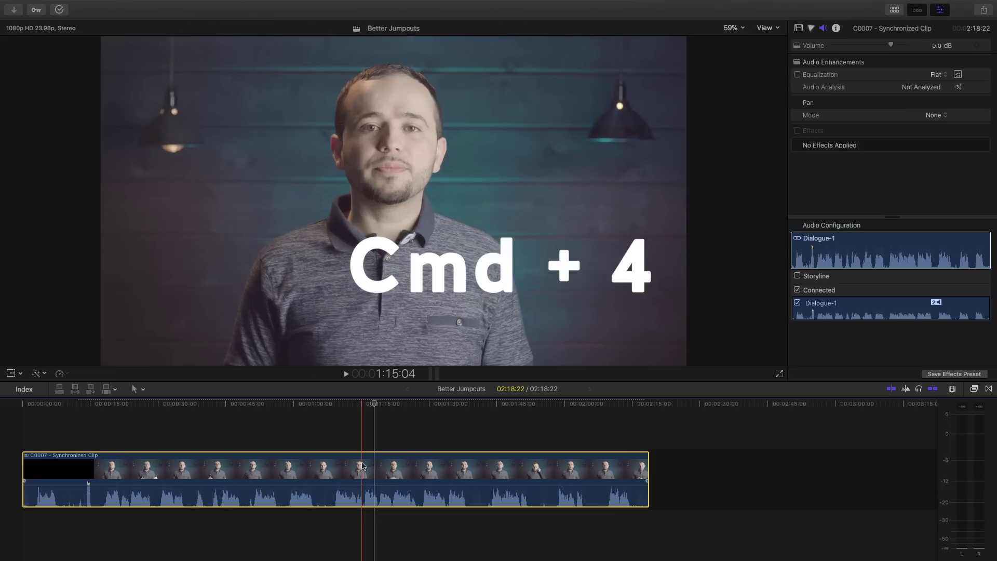
{"action": "key", "text": "super+4"}
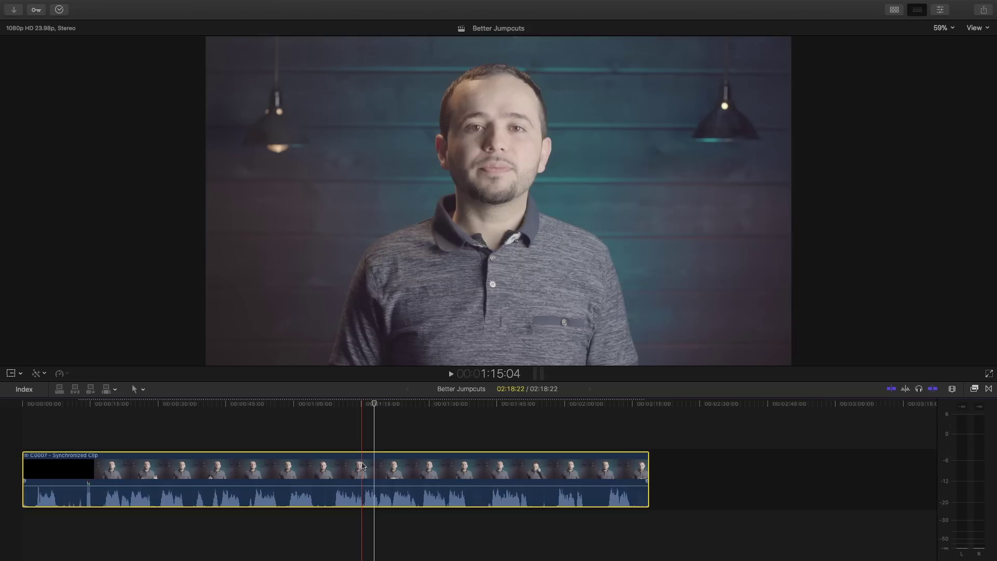
{"action": "key", "text": "super+4"}
{"action": "key", "text": "super+4"}
- Open the Effects browser, glance at transitions and effects, then close it
{"action": "key", "text": "super+5"}
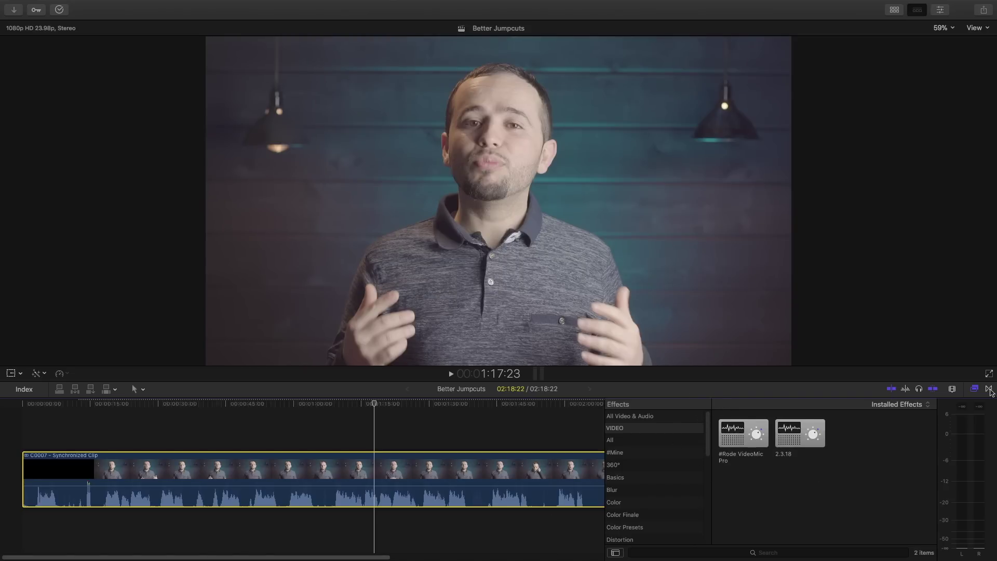
{"action": "left_click", "coordinate": [989, 390]}
{"action": "left_click", "coordinate": [974, 390]}
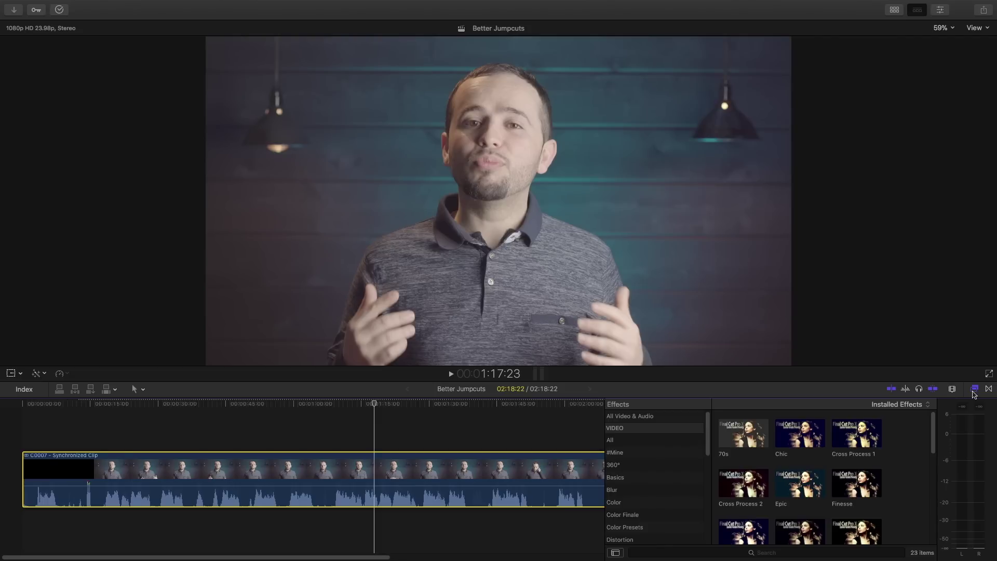
{"action": "left_click", "coordinate": [974, 392]}
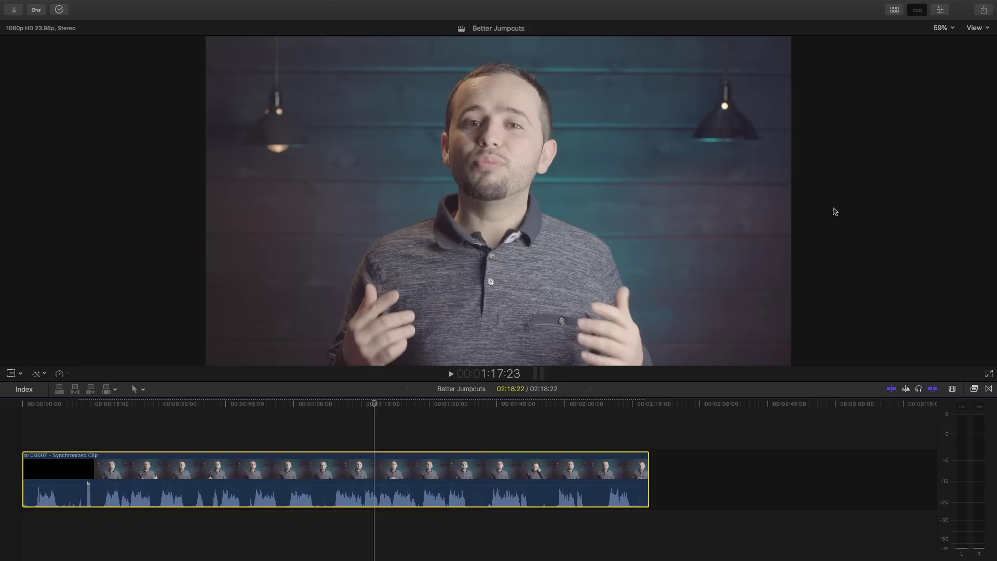
- Trim the clip's start to remove the black lead-in
{"action": "key", "text": "Up"}
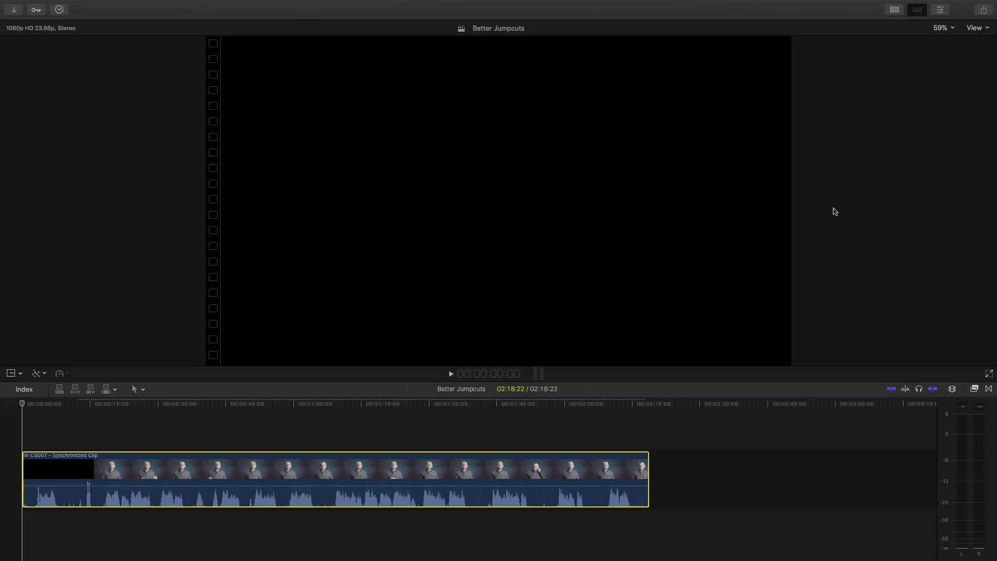
{"action": "key", "text": "shift+Right"}
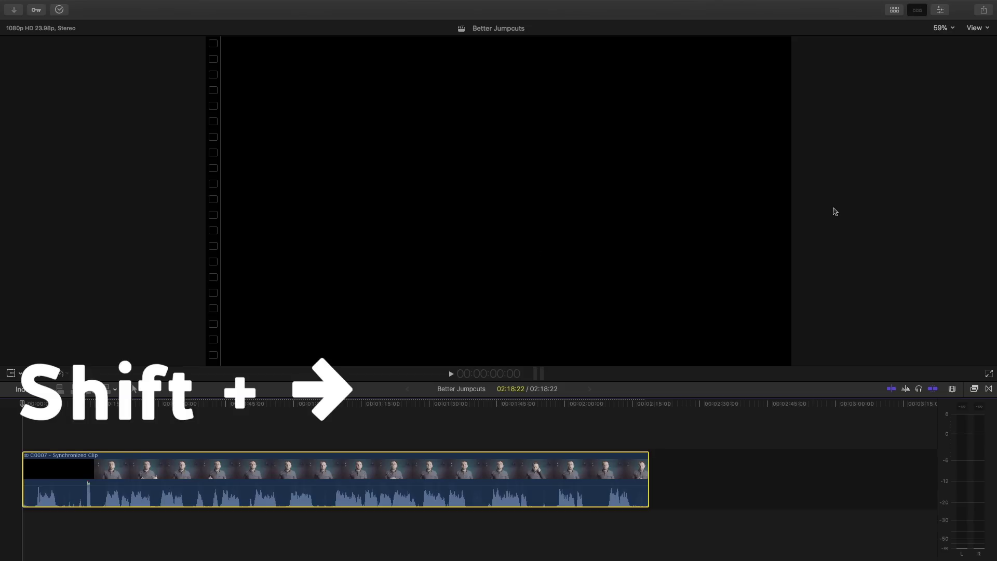
{"action": "key", "text": "shift+Right"}
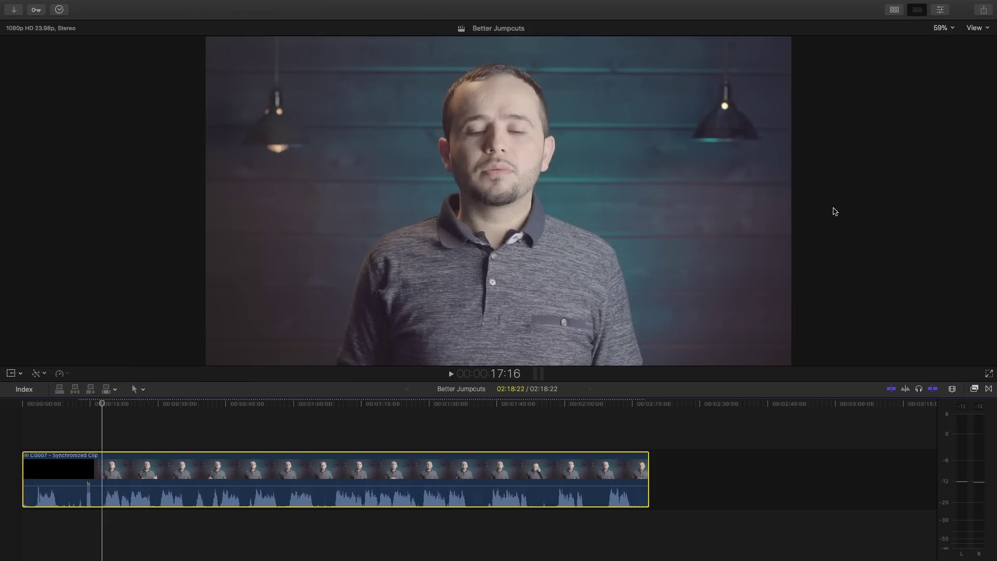
{"action": "key", "text": "Right"}
{"action": "key", "text": "Right"}
{"action": "key", "text": "Right"}
{"action": "key", "text": "Right"}
{"action": "key", "text": "Right"}
{"action": "key", "text": "Right"}
{"action": "key", "text": "Right"}
{"action": "key", "text": "Right"}
{"action": "key", "text": "Right"}
{"action": "key", "text": "Right"}
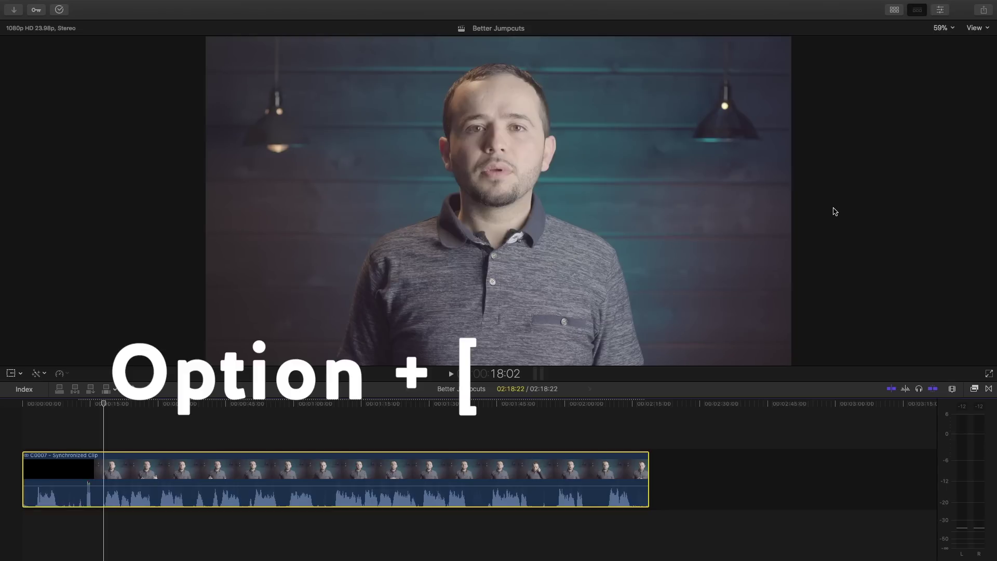
{"action": "key", "text": "alt+bracketleft"}
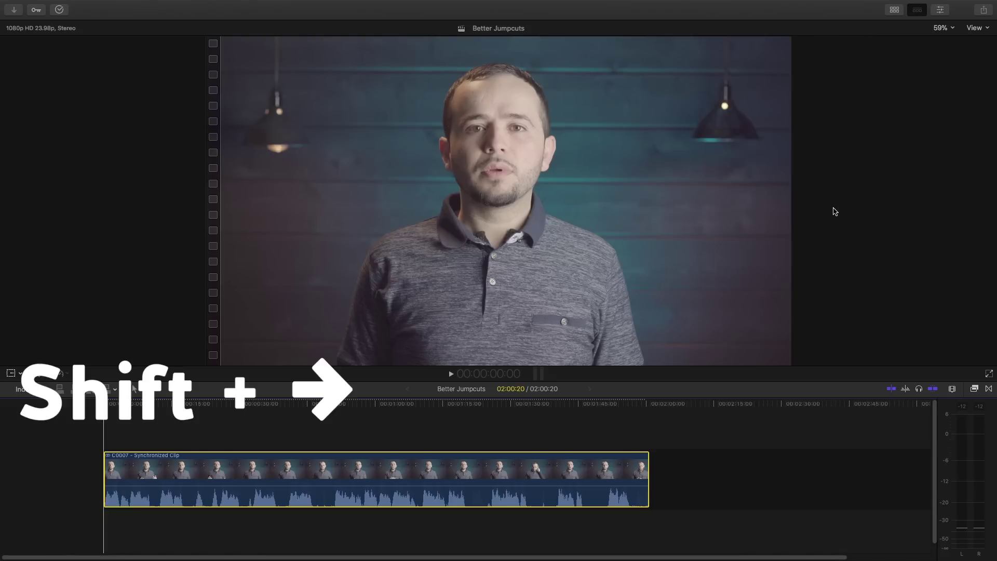
- Split the clip at 10:03 and trim off the pause before speech resumes
{"action": "key", "text": "shift+Right"}
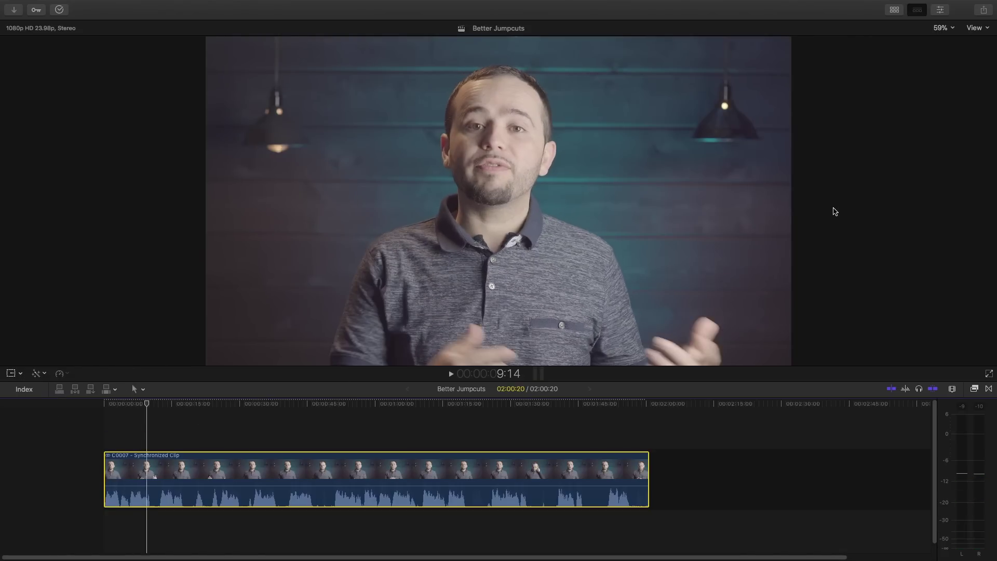
{"action": "key", "text": "Right"}
{"action": "key", "text": "Right"}
{"action": "key", "text": "Right"}
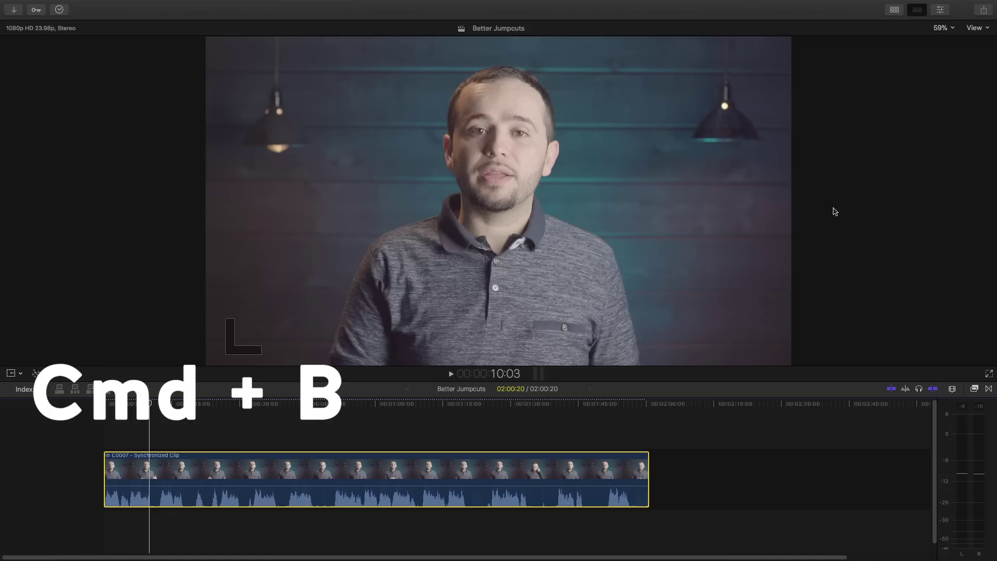
{"action": "key", "text": "super+b"}
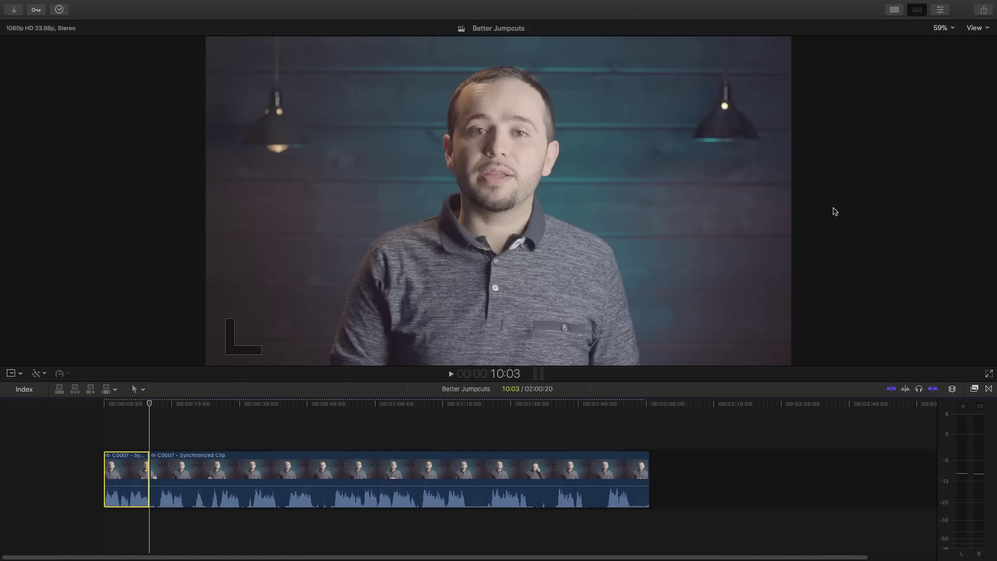
{"action": "key", "text": "l"}
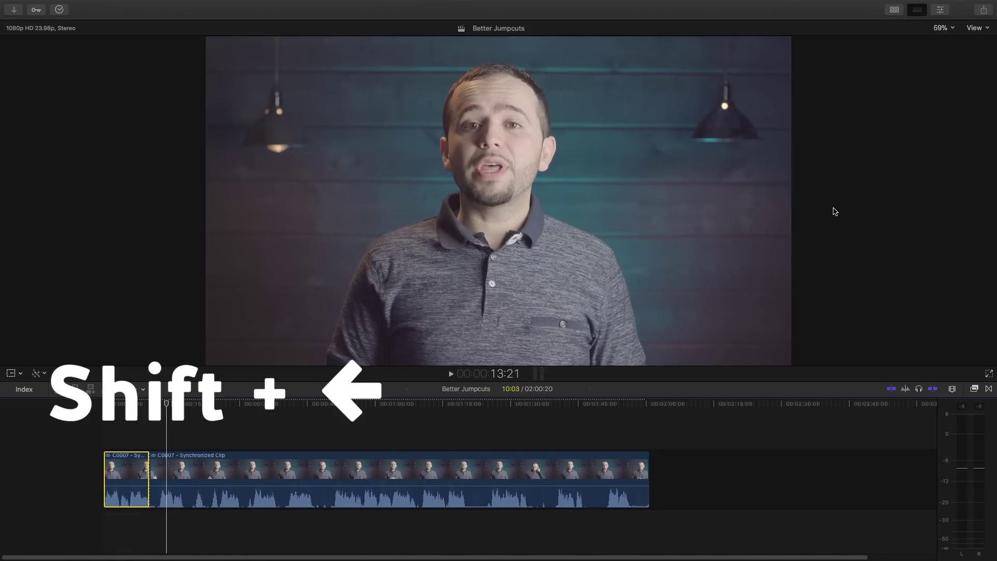
{"action": "key", "text": "shift+Left"}
{"action": "key", "text": "shift+Left"}
{"action": "key", "text": "shift+Left"}
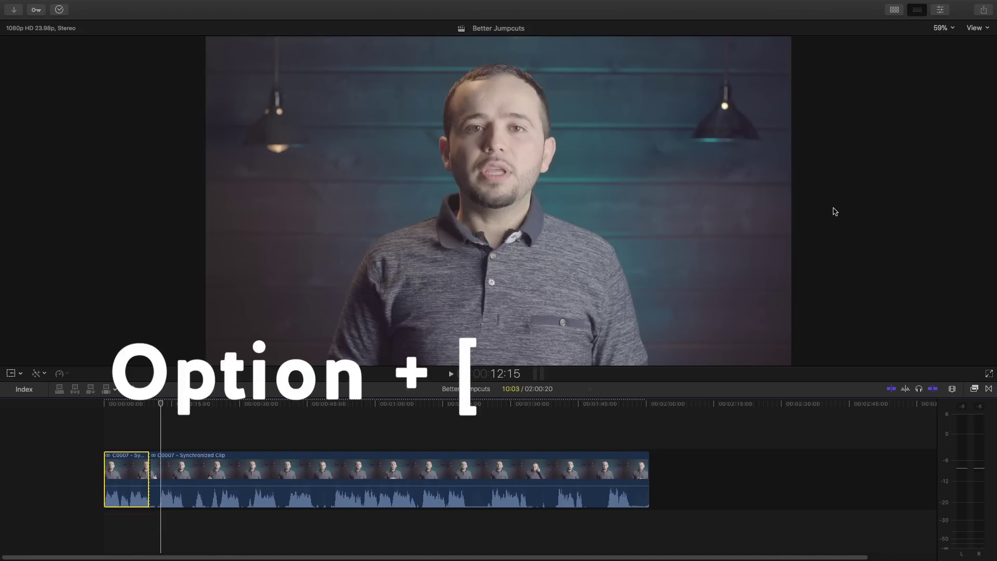
{"action": "key", "text": "alt+bracketleft"}
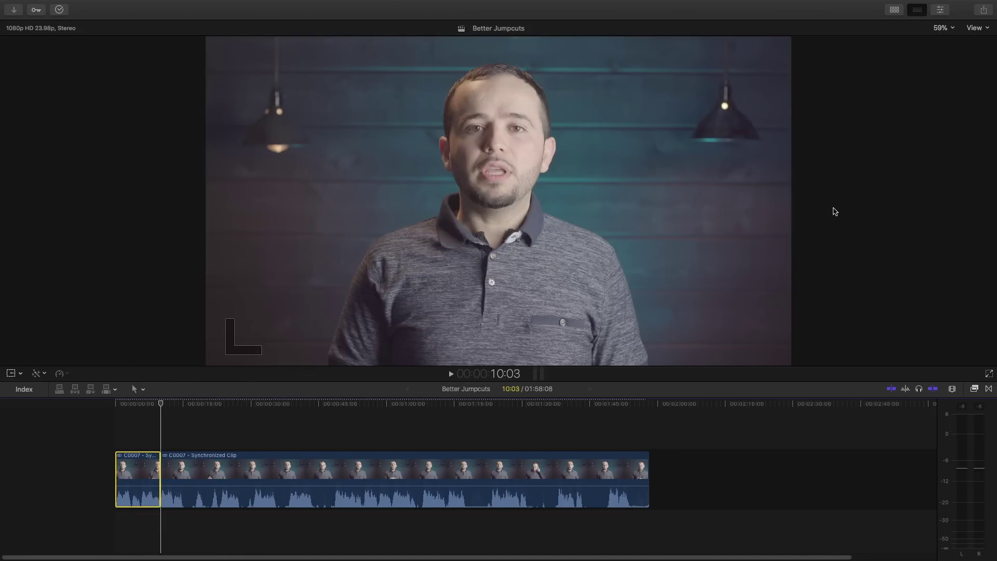
- Split at 48:11 and remove the pause between 43:21 and 48:11
{"action": "key", "text": "l"}
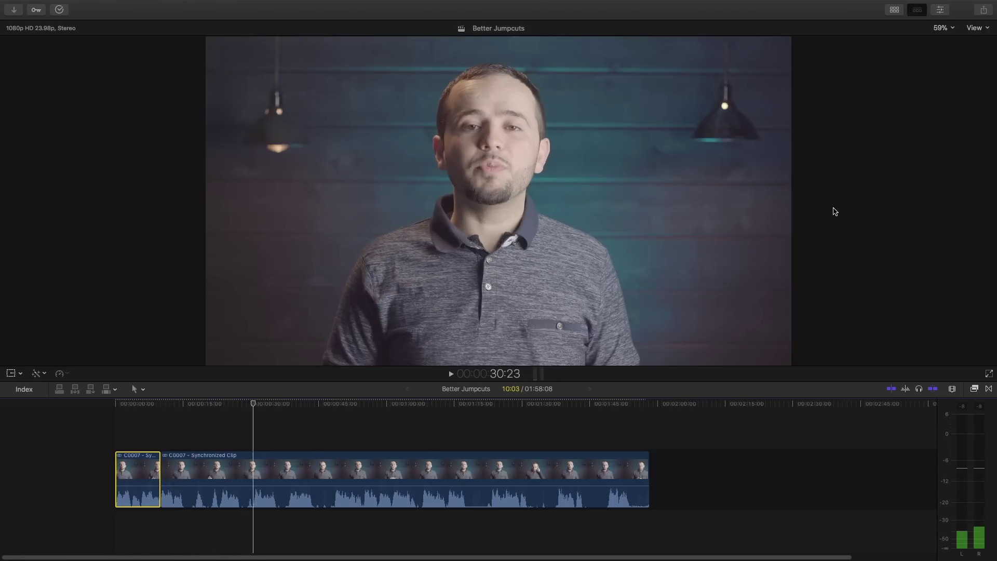
{"action": "key", "text": "k"}
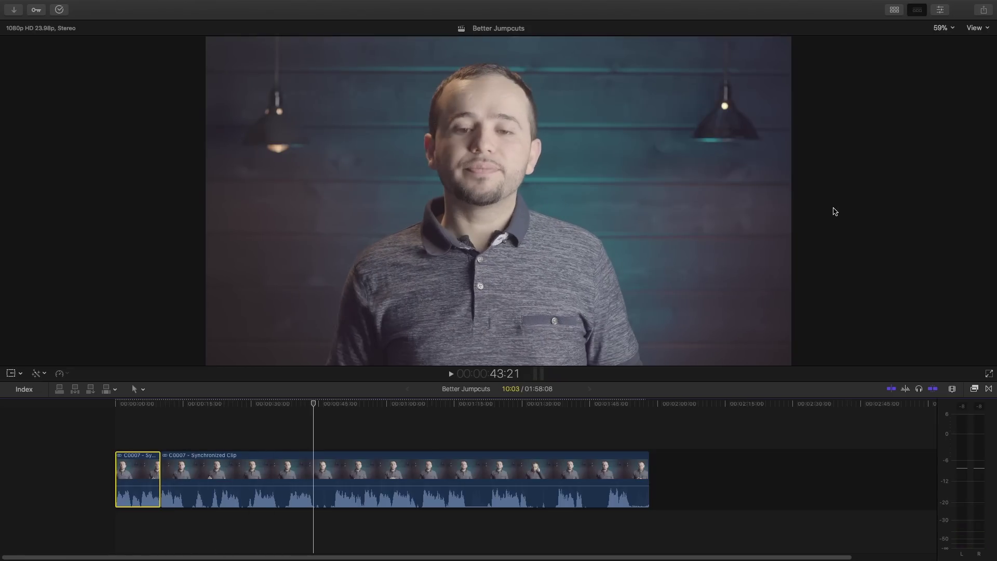
{"action": "key", "text": "super+b"}
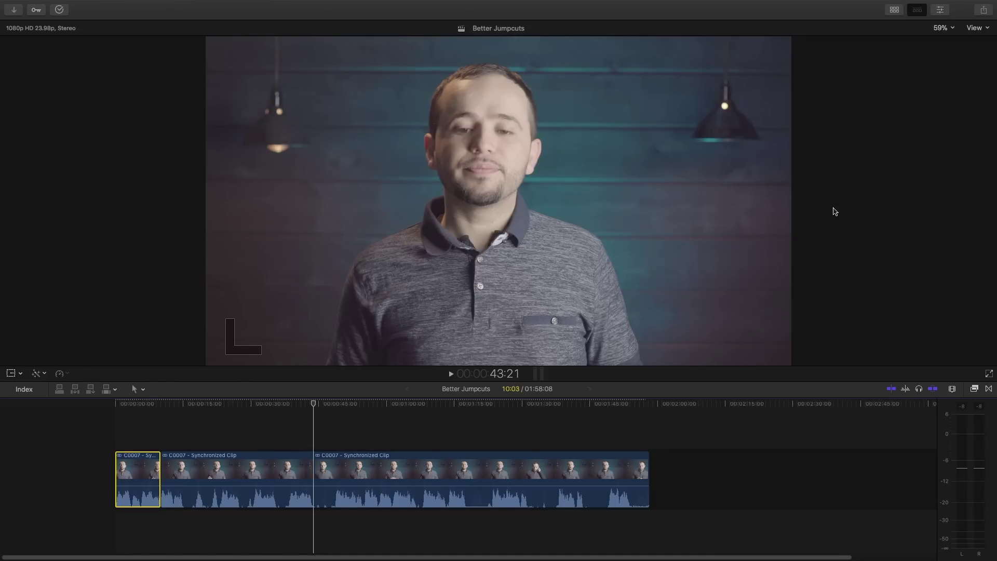
{"action": "key", "text": "super+z"}
{"action": "key", "text": "space"}
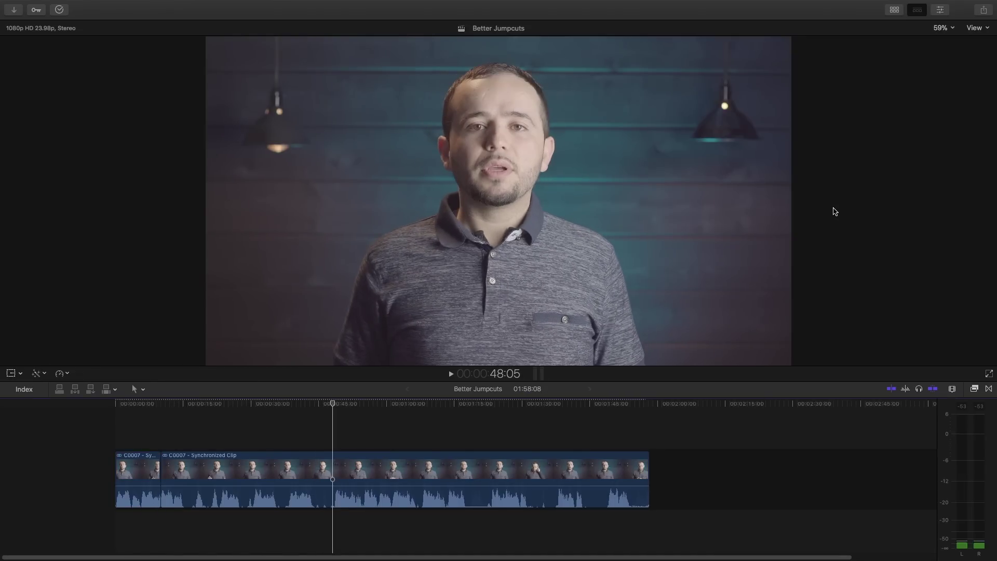
{"action": "key", "text": "space"}
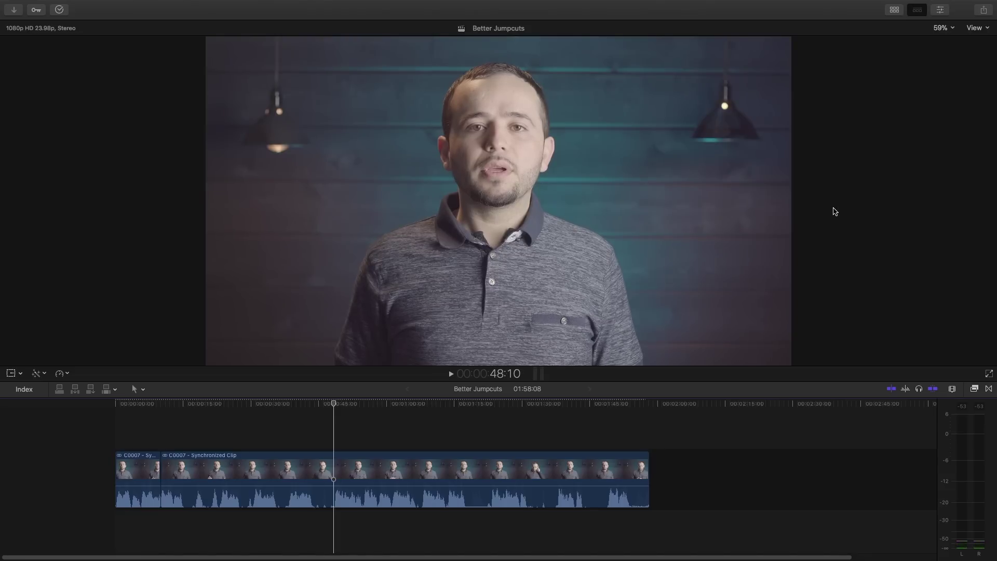
{"action": "key", "text": "super+b"}
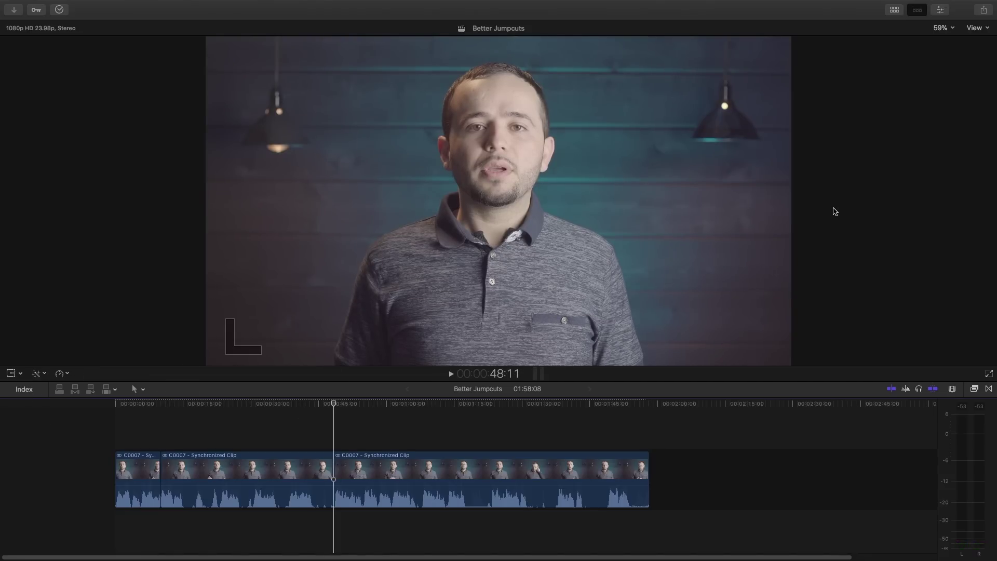
{"action": "key", "text": "shift+Left"}
{"action": "key", "text": "shift+Left"}
{"action": "key", "text": "shift+Left"}
{"action": "key", "text": "shift+Left"}
{"action": "key", "text": "shift+Left"}
{"action": "key", "text": "shift+Left"}
{"action": "key", "text": "shift+Left"}
{"action": "key", "text": "shift+Left"}
{"action": "key", "text": "shift+Left"}
{"action": "key", "text": "shift+Left"}
{"action": "key", "text": "shift+Left"}
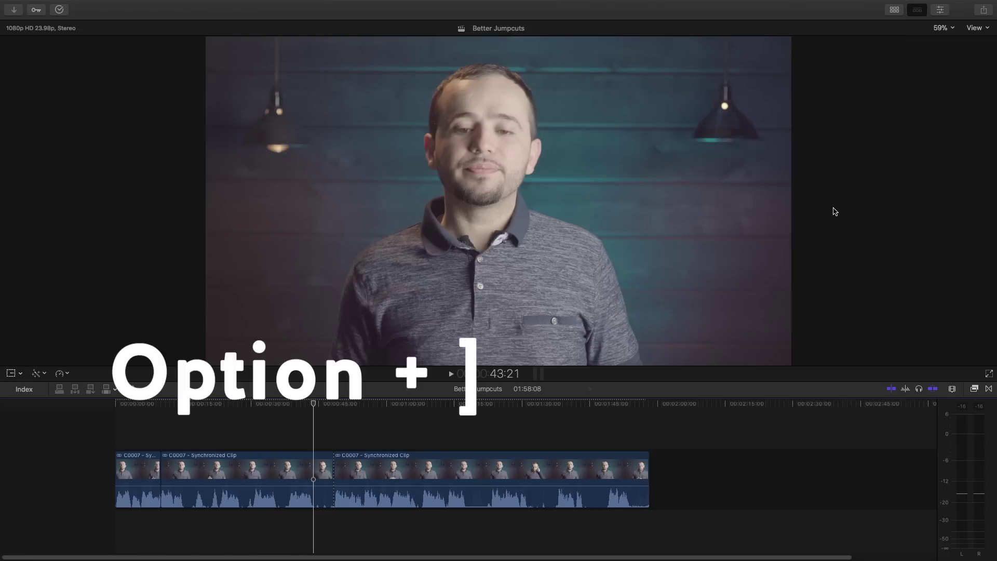
{"action": "key", "text": "alt+bracketright"}
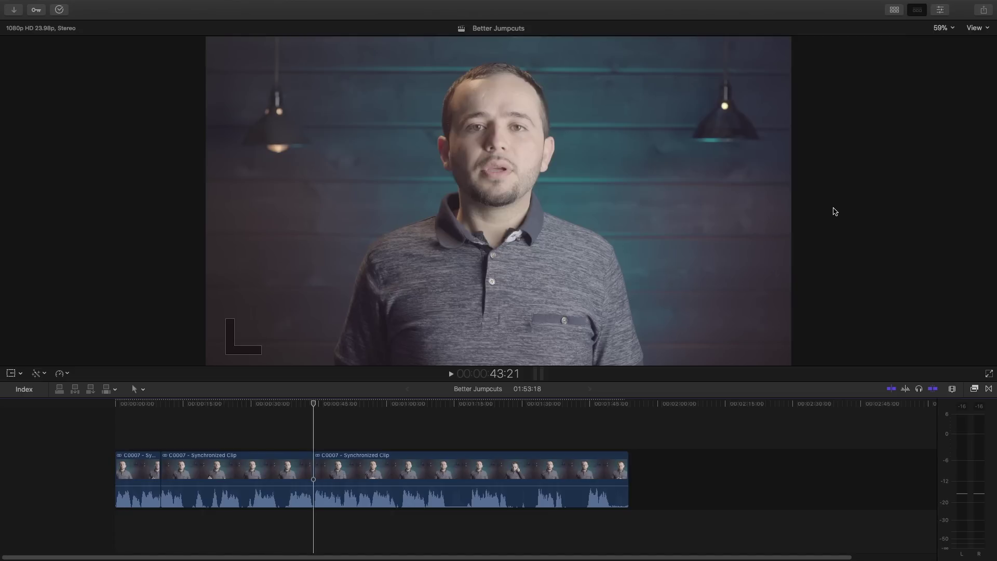
{"action": "key", "text": "super+equal"}
{"action": "key", "text": "super+equal"}
{"action": "key", "text": "super+equal"}
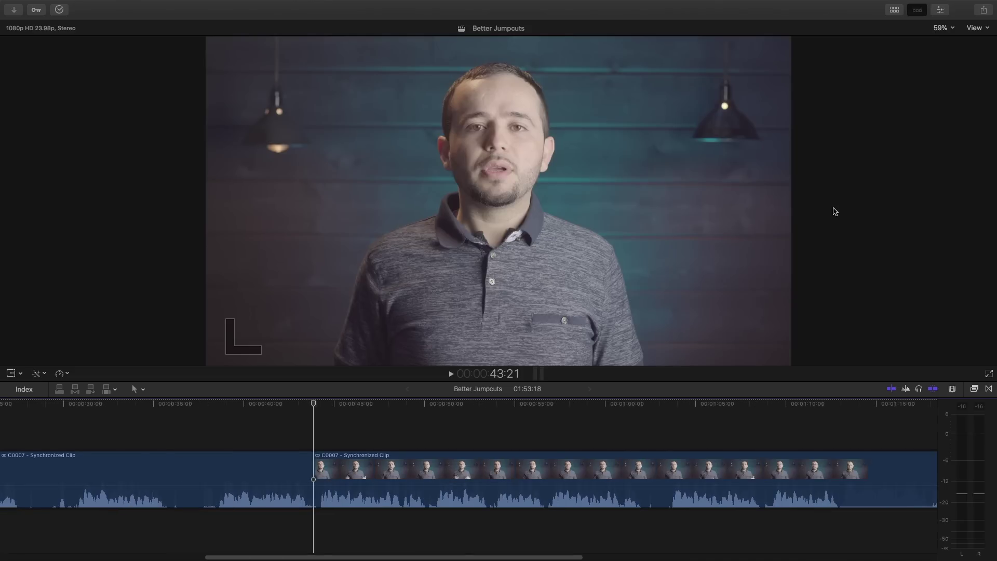
{"action": "key", "text": "super+minus"}
{"action": "key", "text": "super+minus"}
{"action": "key", "text": "super+minus"}
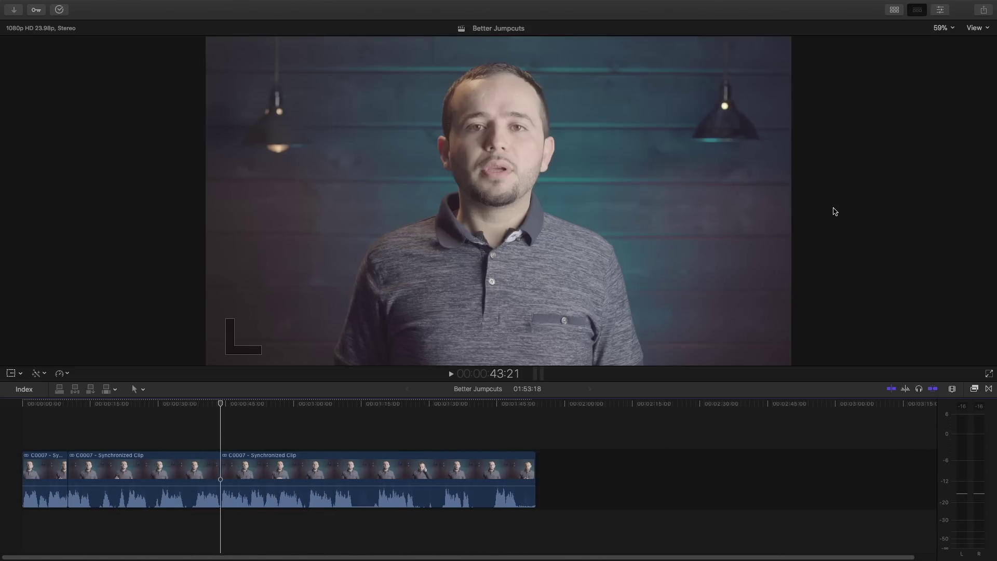
{"action": "key", "text": "super+equal"}
{"action": "key", "text": "super+equal"}
{"action": "key", "text": "super+equal"}
{"action": "key", "text": "super+equal"}
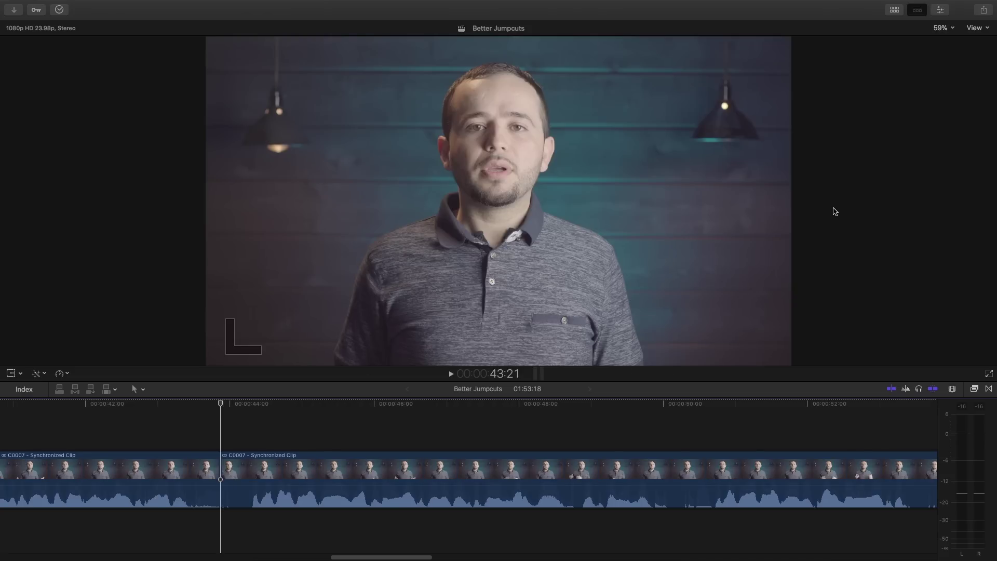
{"action": "key", "text": "shift+z"}
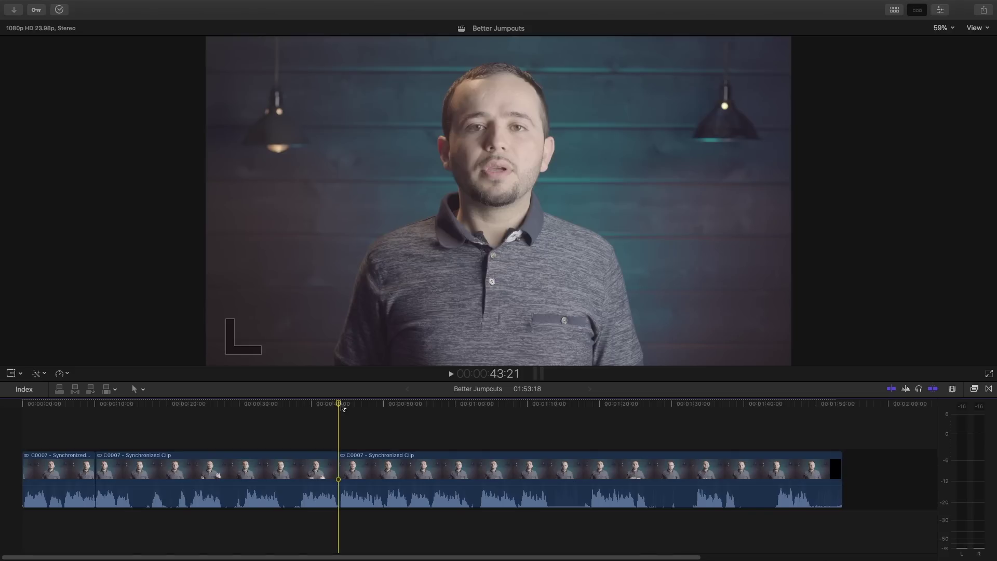
{"action": "key", "text": "ctrl+super+1"}
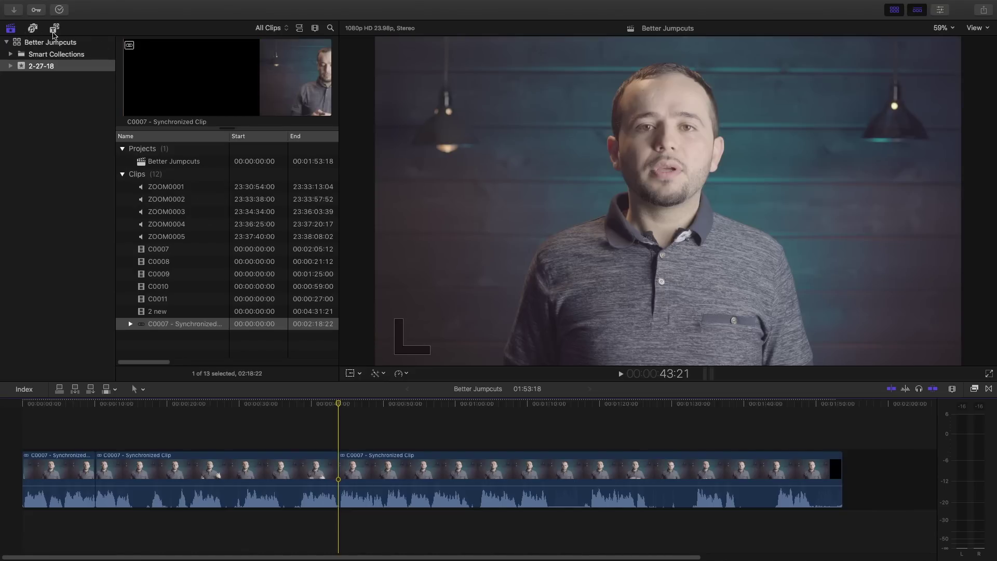
- Add the #Custom Made Adjustment Layer above the clips and extend it to the timeline start
{"action": "left_click", "coordinate": [53, 31]}
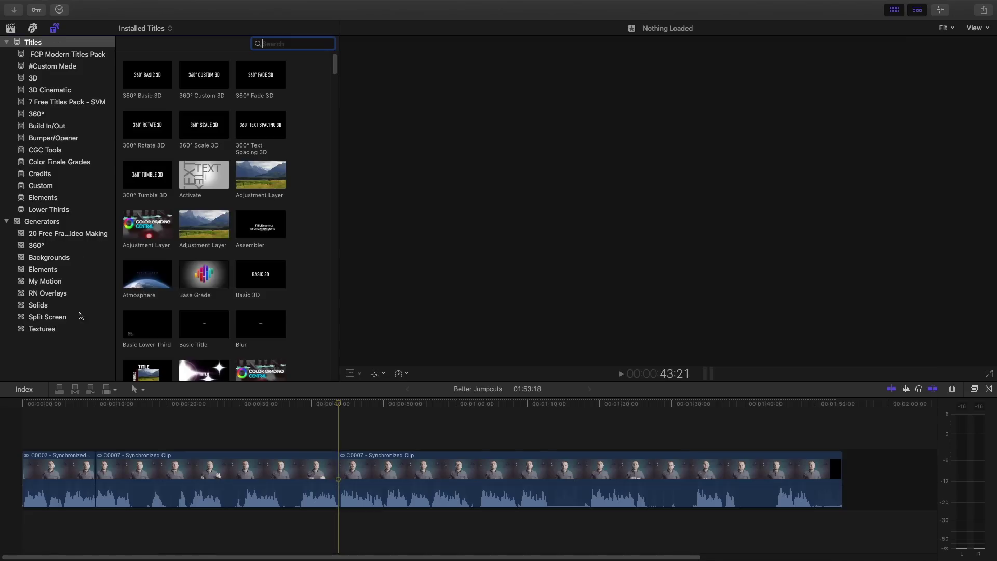
{"action": "left_click", "coordinate": [70, 67]}
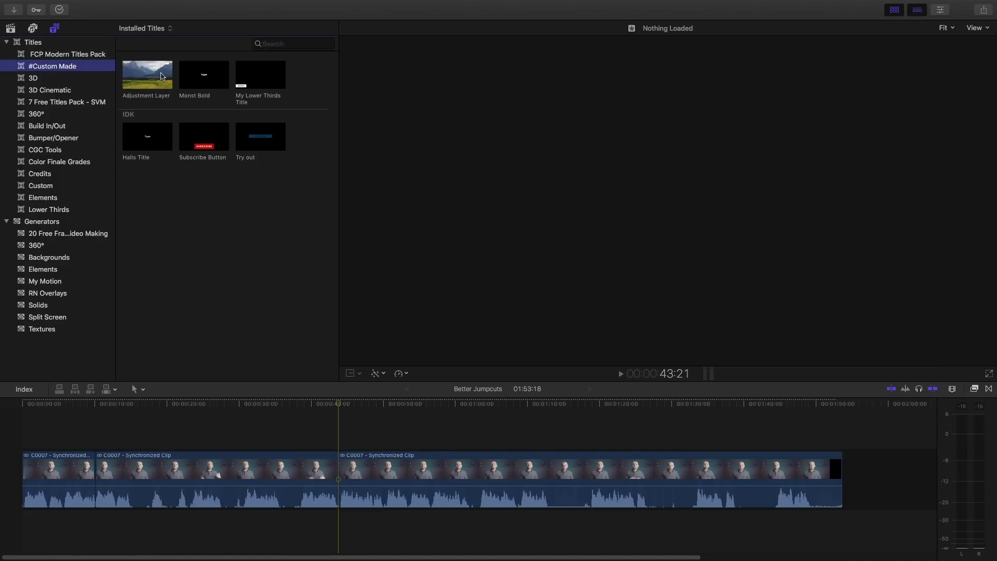
{"action": "left_click_drag", "start_coordinate": [162, 77], "coordinate": [839, 435]}
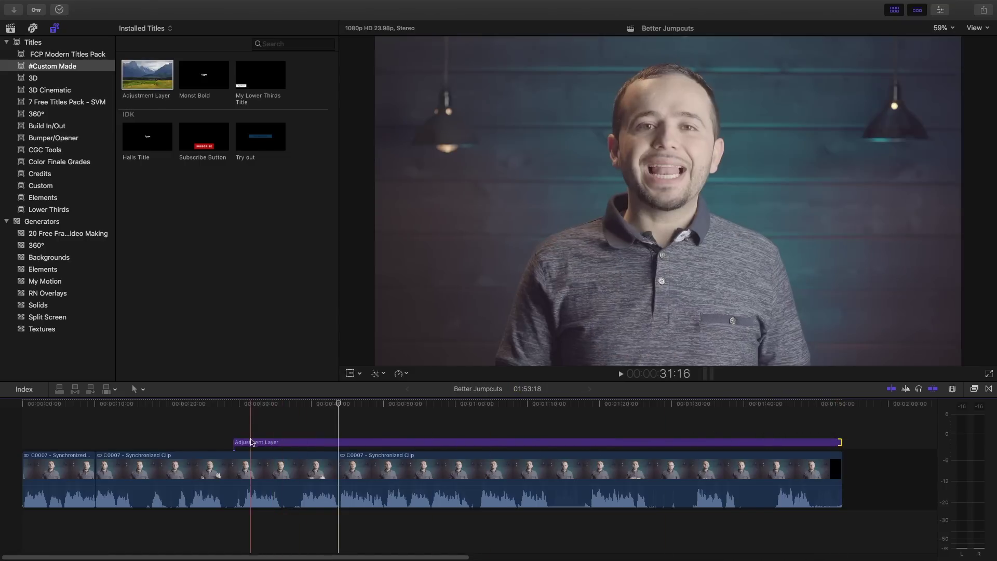
{"action": "left_click_drag", "start_coordinate": [234, 441], "coordinate": [23, 442]}
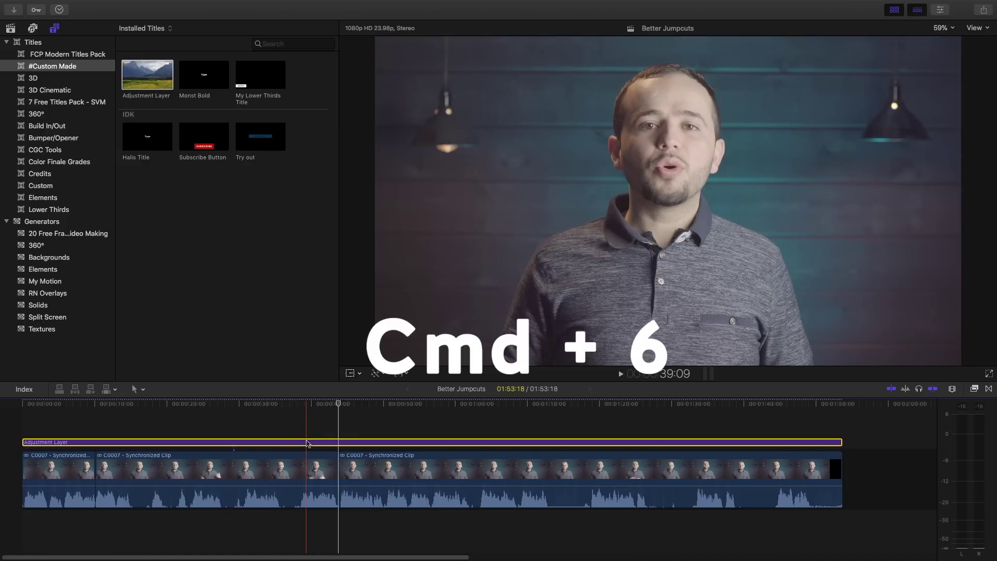
- Show the Color inspector, hide the media browser, and display the luma waveform scope
{"action": "key", "text": "super+6"}
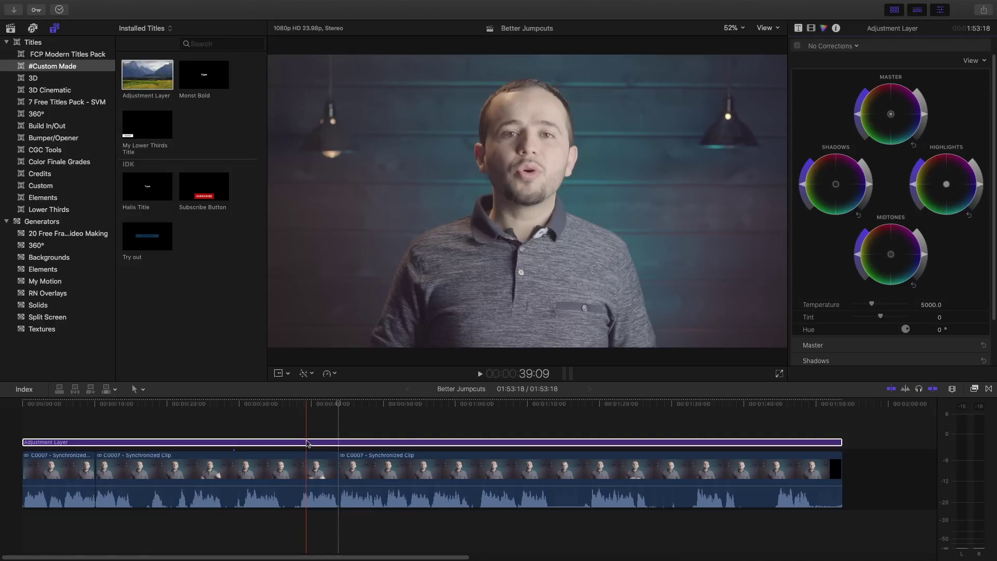
{"action": "key", "text": "ctrl+super+1"}
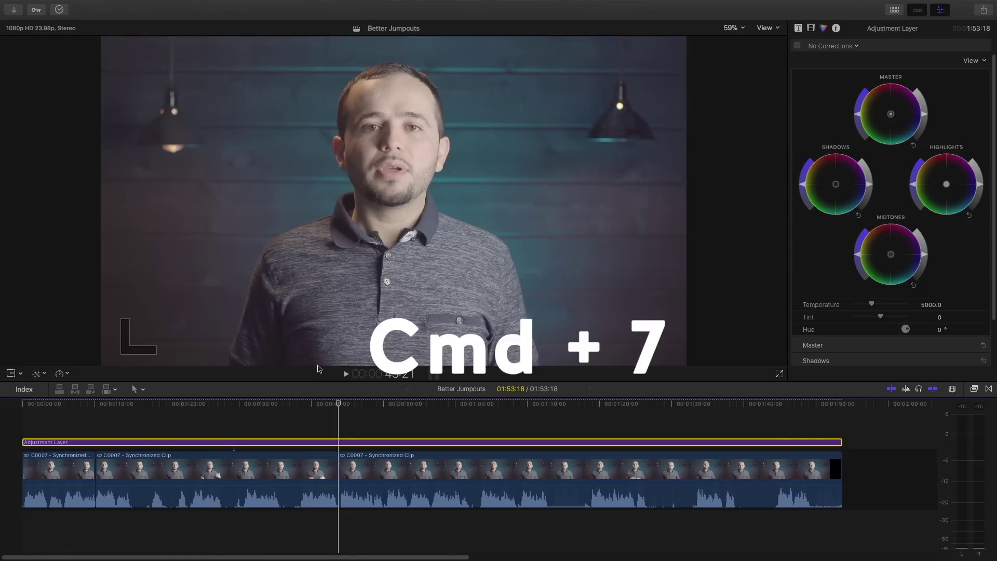
{"action": "key", "text": "super+7"}
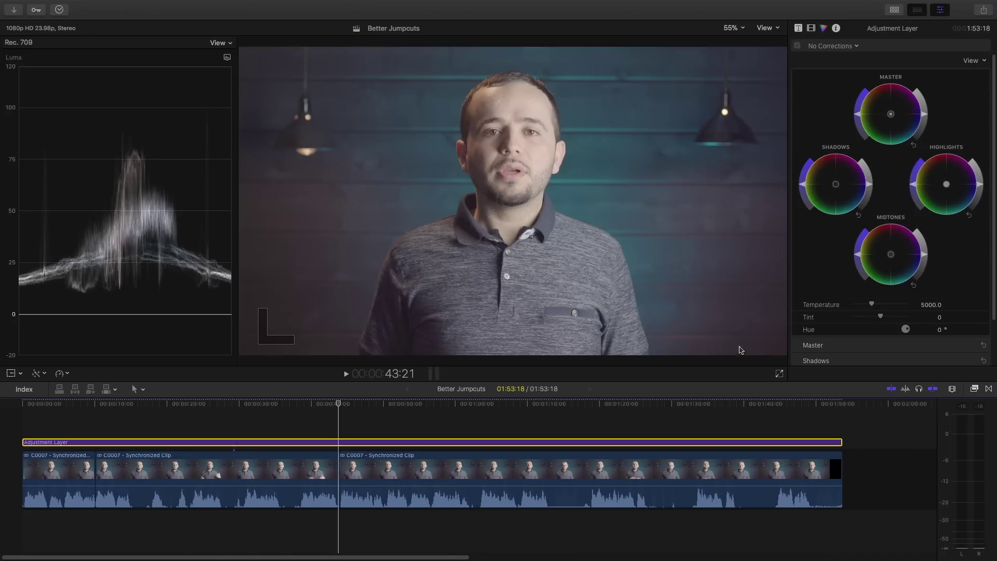
- Darken the Shadows, nudge the Highlights and raise Master saturation, toggling the grade to compare
{"action": "left_click_drag", "start_coordinate": [869, 186], "coordinate": [871, 195]}
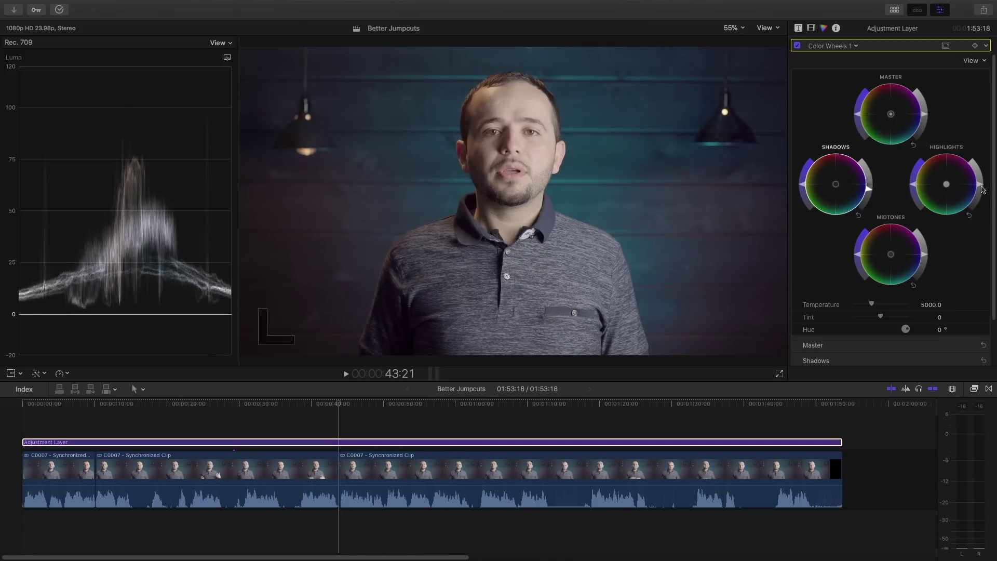
{"action": "left_click_drag", "start_coordinate": [981, 186], "coordinate": [983, 188]}
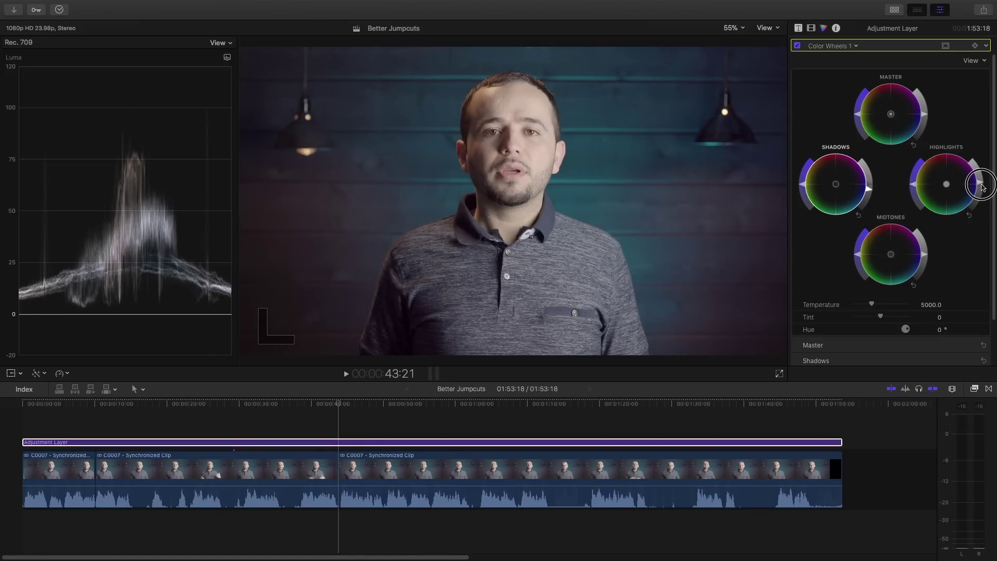
{"action": "left_click_drag", "start_coordinate": [861, 119], "coordinate": [859, 107]}
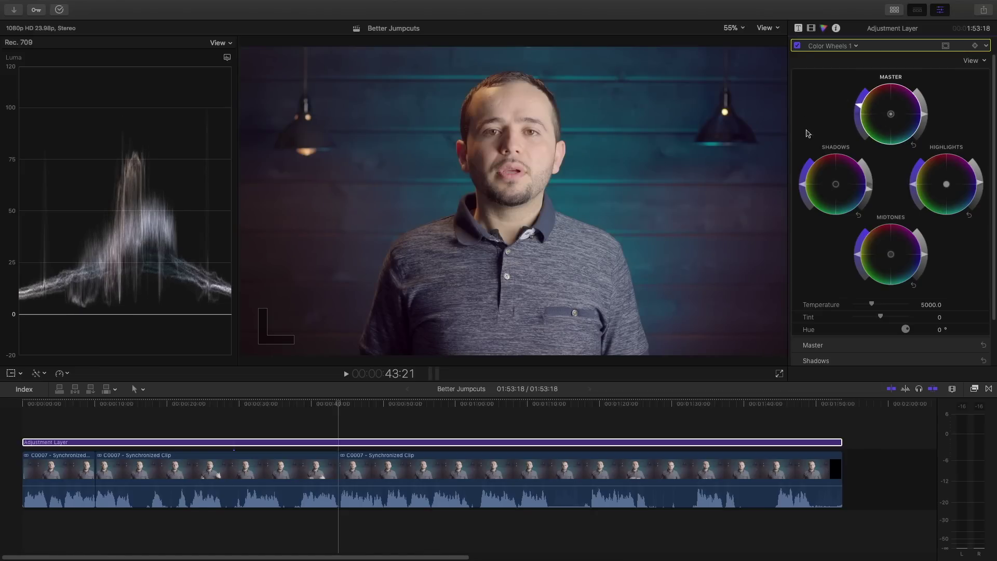
{"action": "left_click", "coordinate": [798, 46]}
{"action": "left_click", "coordinate": [798, 46]}
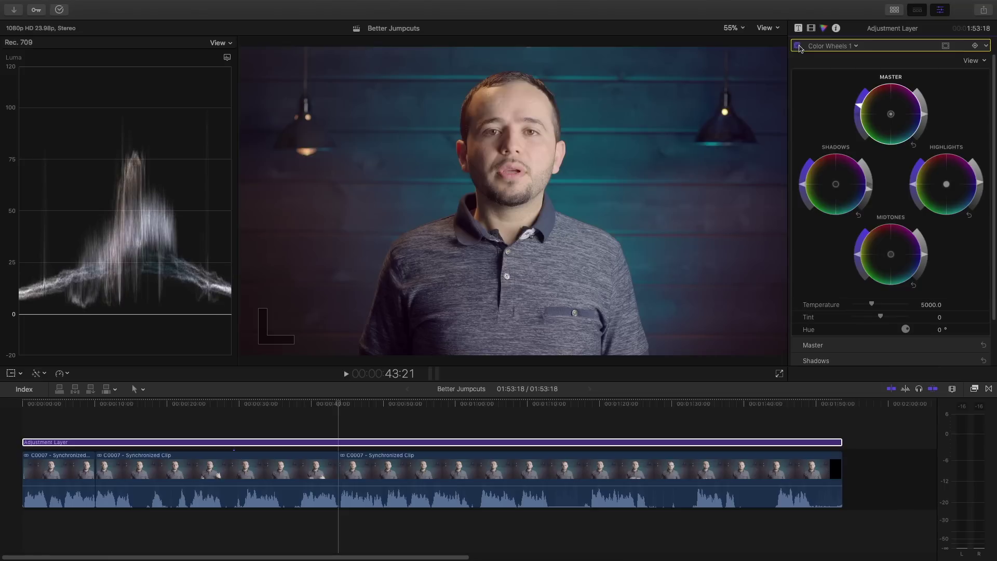
- In the Video inspector, toggle Color Wheels 1 off and on to compare before and after
{"action": "left_click", "coordinate": [811, 29]}
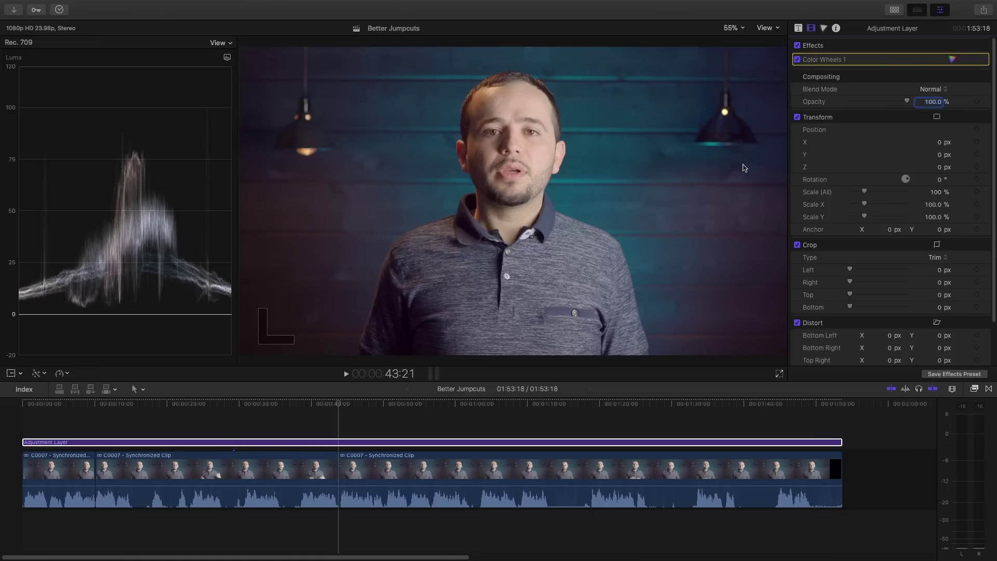
{"action": "left_click", "coordinate": [797, 59]}
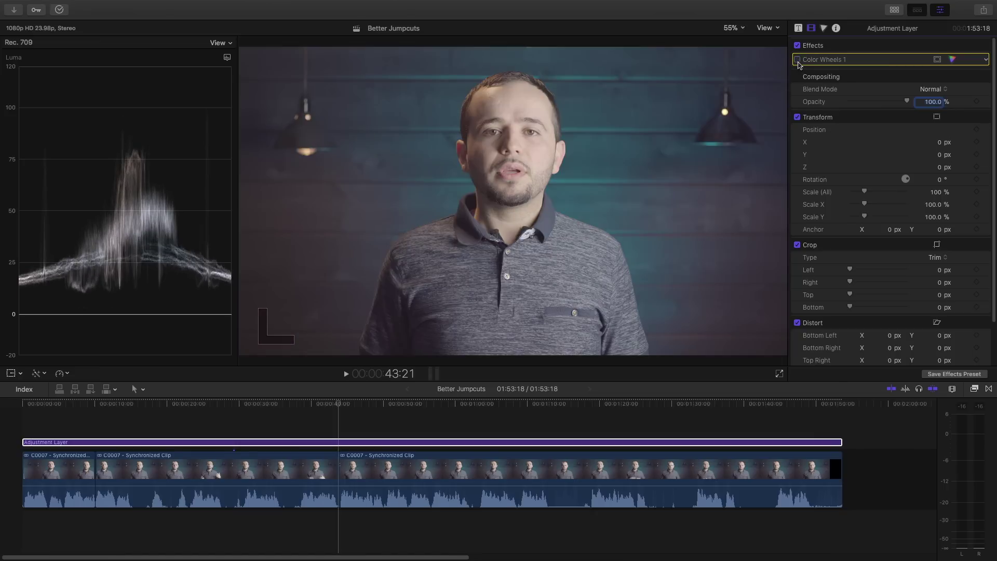
{"action": "left_click", "coordinate": [797, 59]}
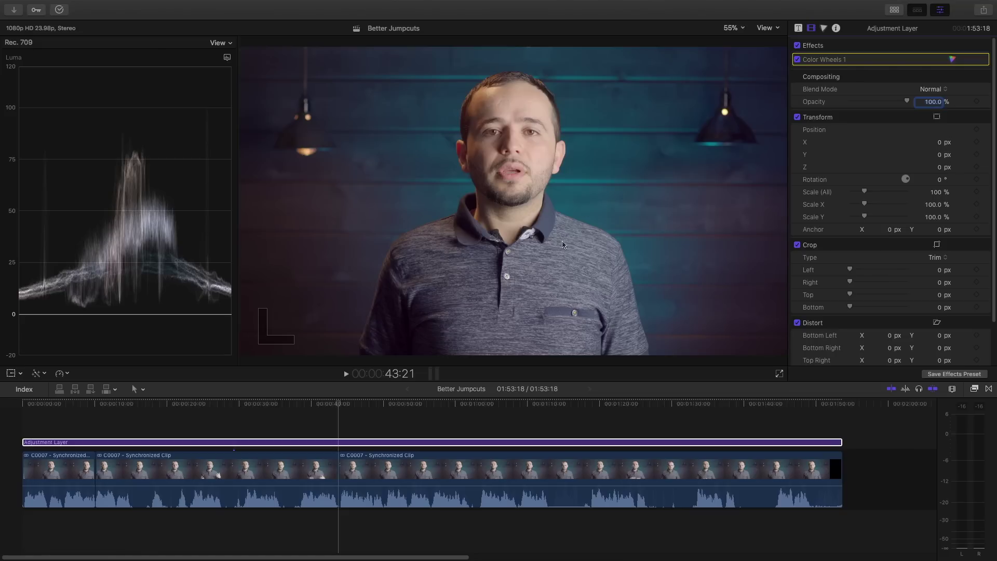
{"action": "left_click", "coordinate": [228, 58]}
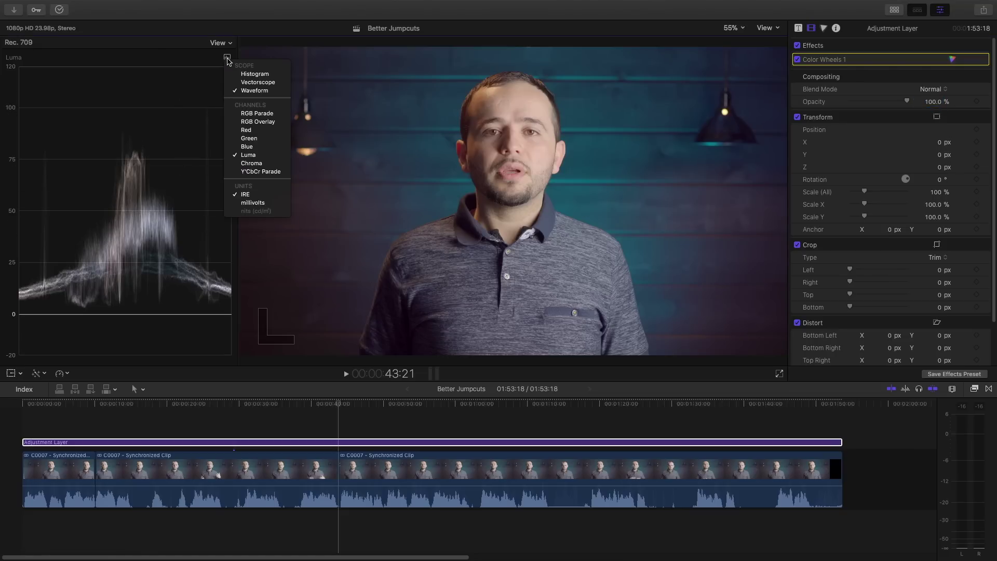
{"action": "left_click", "coordinate": [257, 82]}
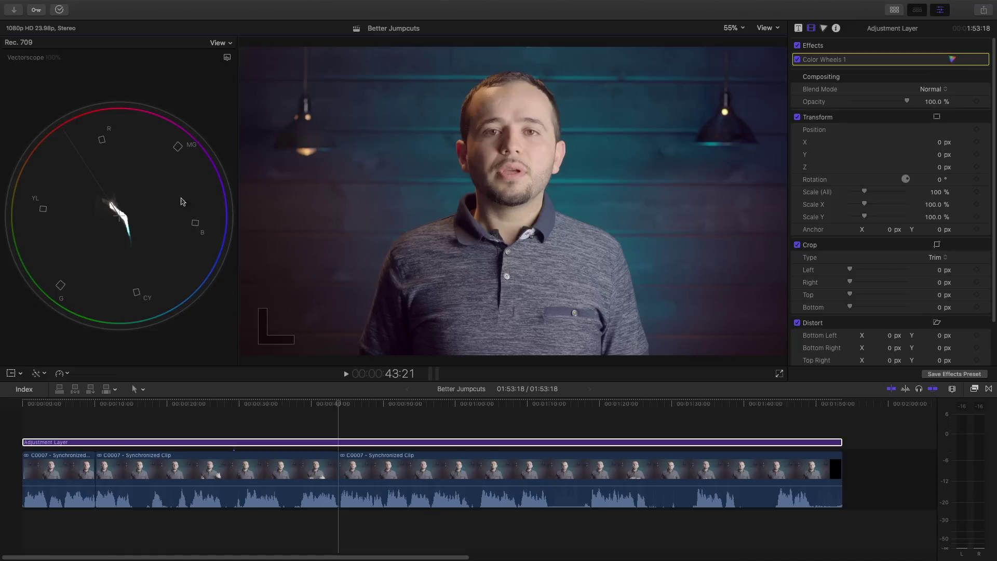
{"action": "left_click", "coordinate": [227, 57]}
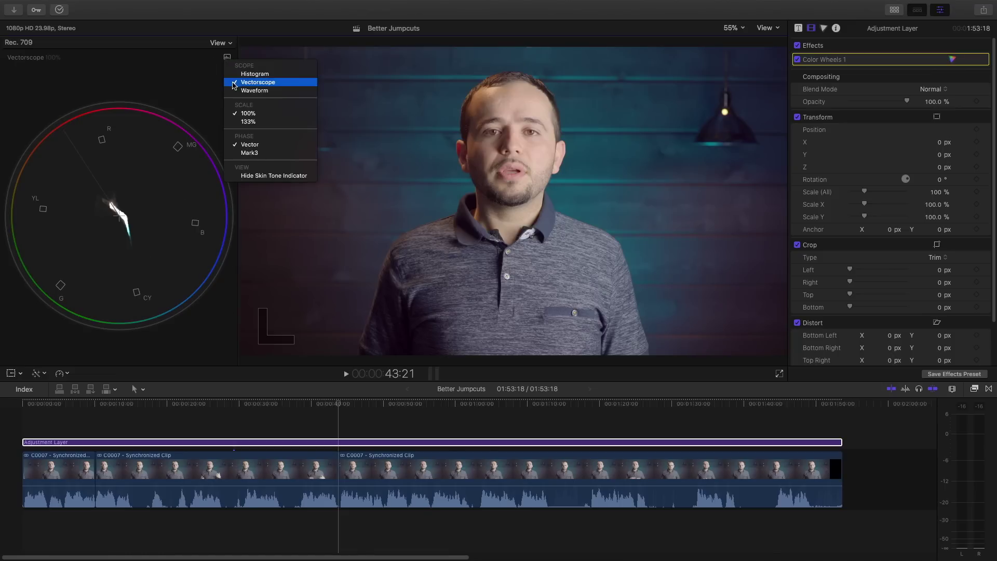
{"action": "left_click", "coordinate": [239, 74]}
{"action": "left_click", "coordinate": [227, 57]}
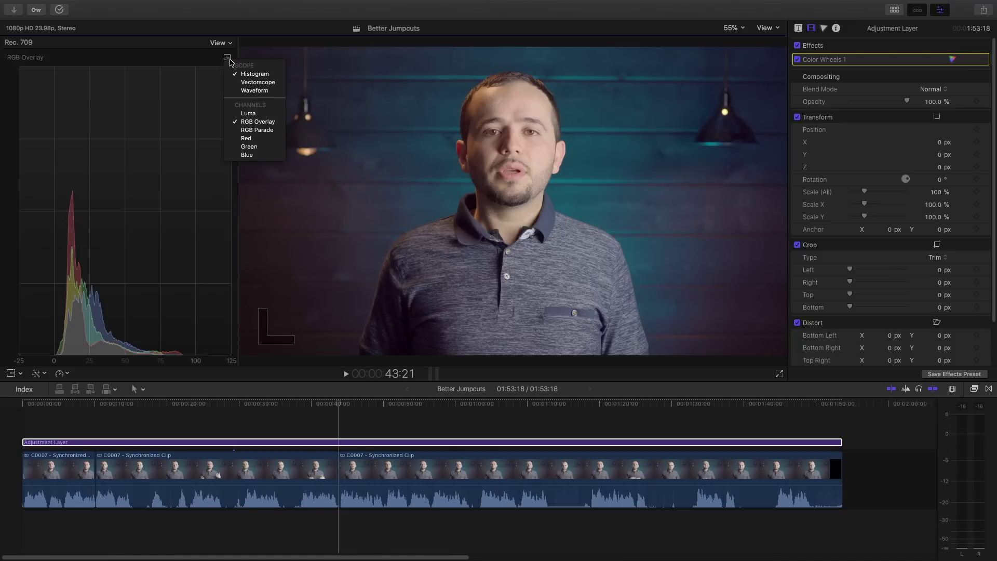
{"action": "left_click", "coordinate": [240, 91]}
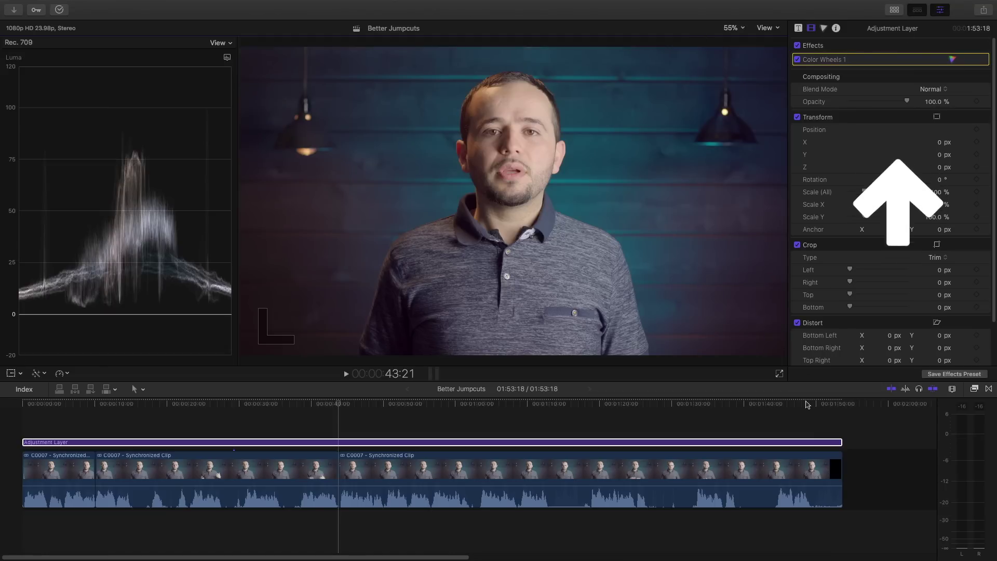
{"action": "key", "text": "super+2"}
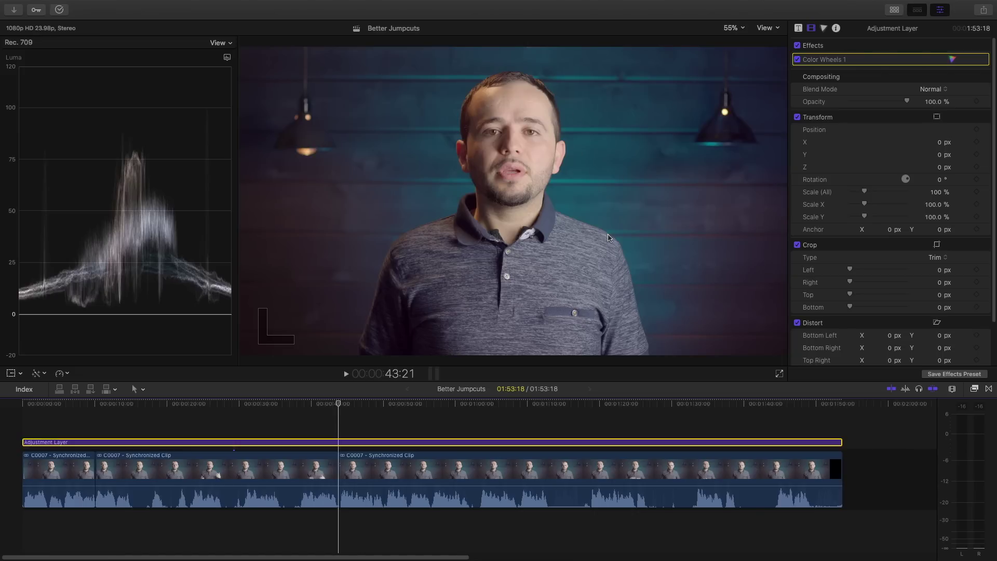
{"action": "left_click", "coordinate": [952, 374]}
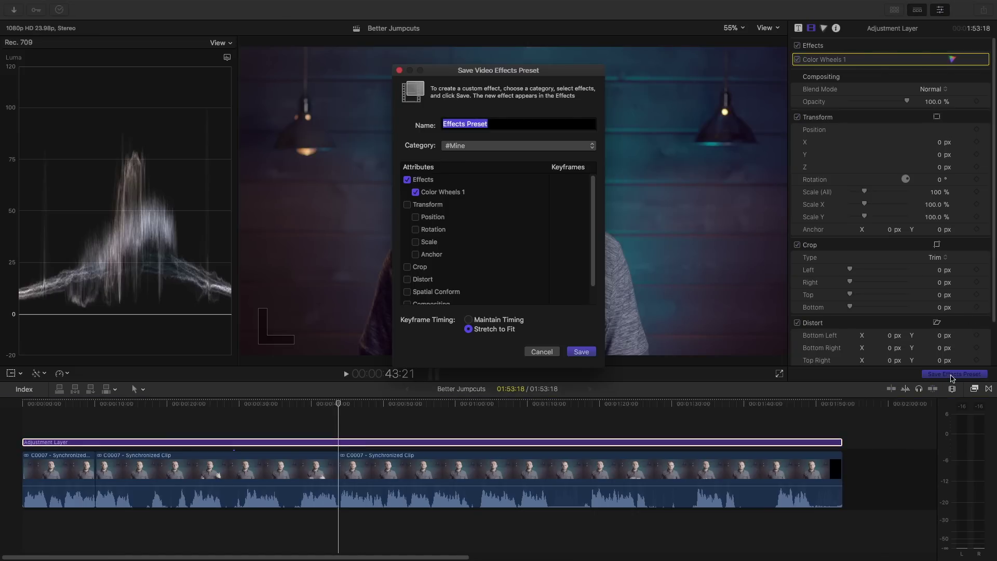
{"action": "left_click_drag", "start_coordinate": [493, 79], "coordinate": [731, 66]}
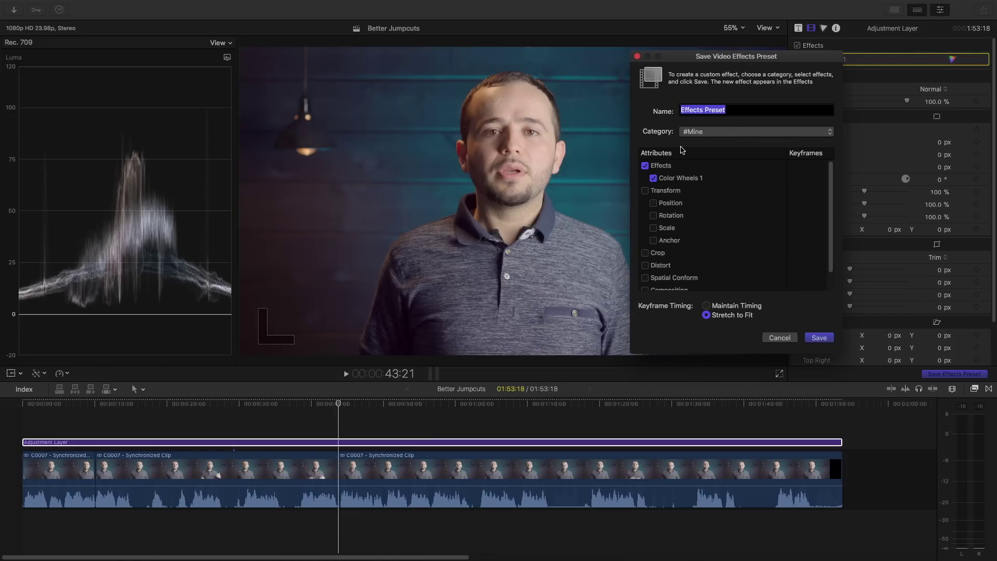
{"action": "left_click", "coordinate": [720, 139]}
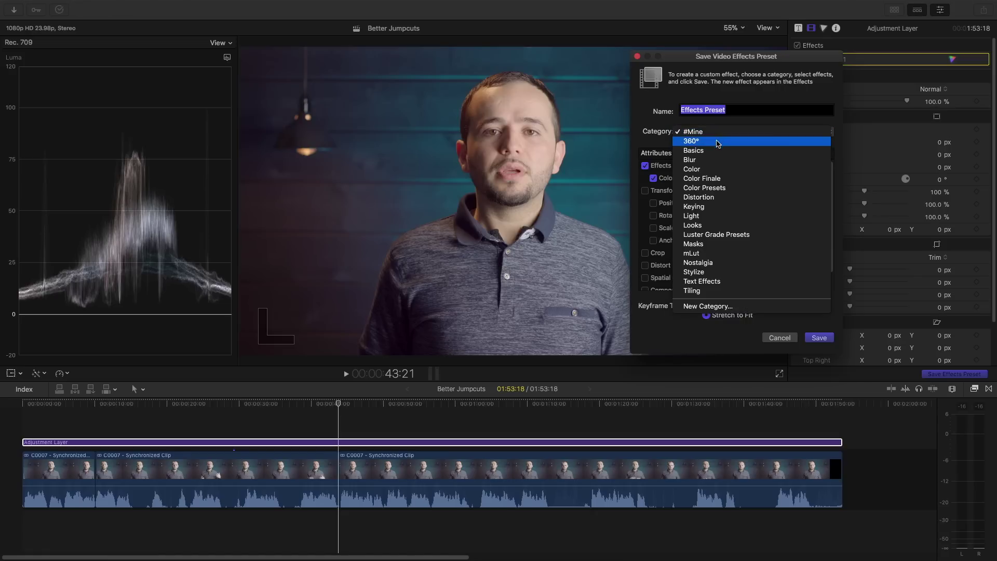
{"action": "left_click", "coordinate": [712, 133]}
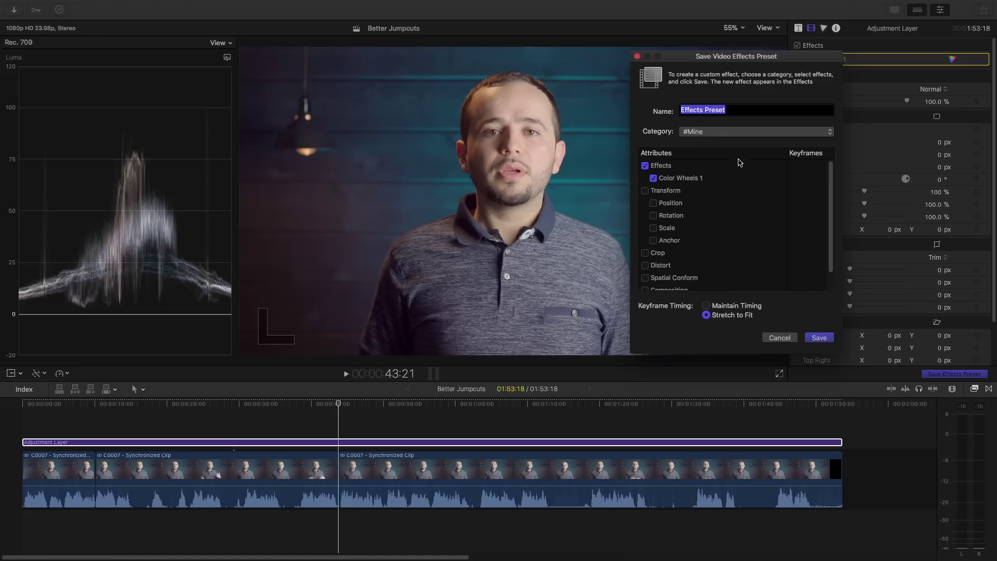
{"action": "left_click", "coordinate": [780, 338]}
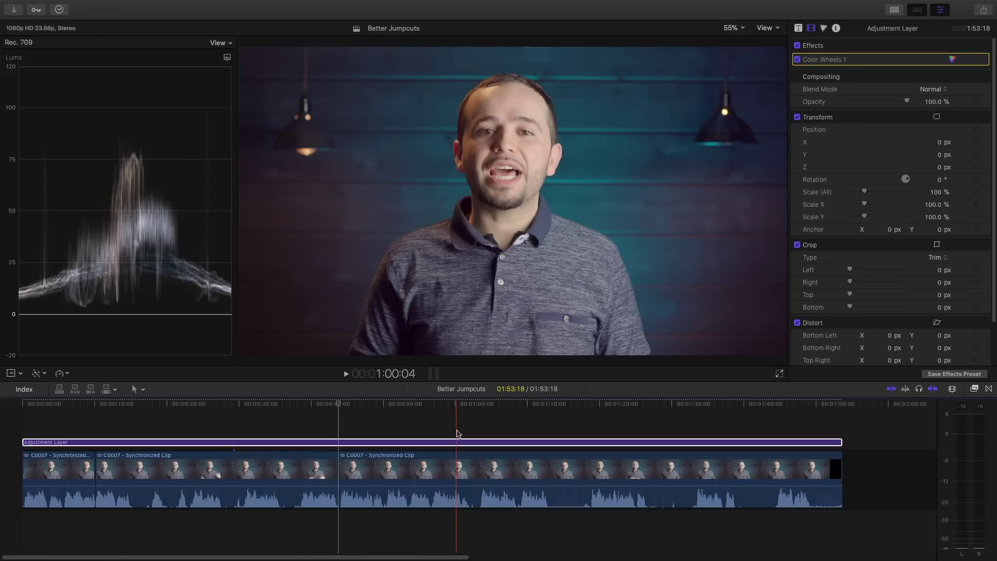
- Hide the waveform scope and inspector, then add a default title at the playhead
{"action": "key", "text": "super+7"}
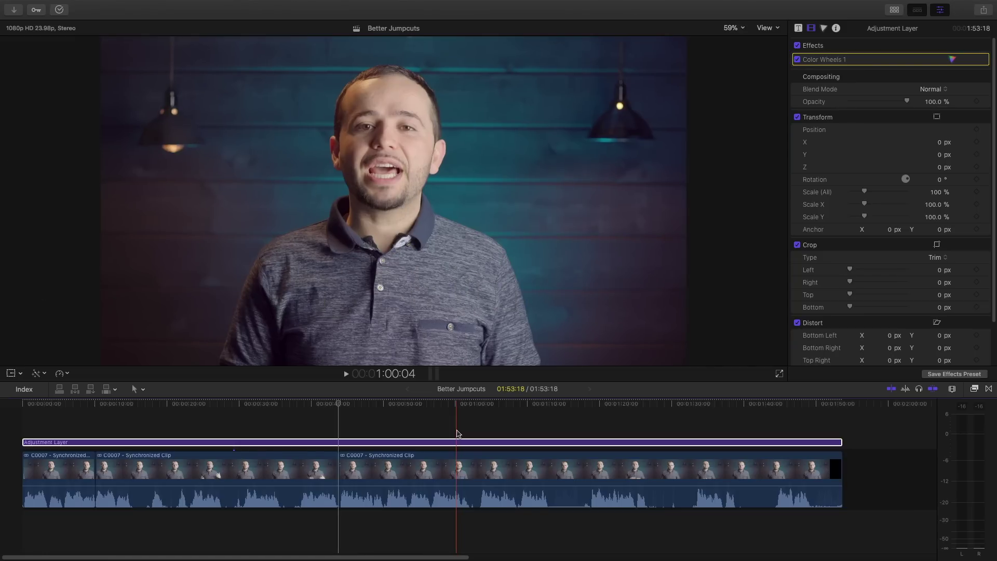
{"action": "key", "text": "super+4"}
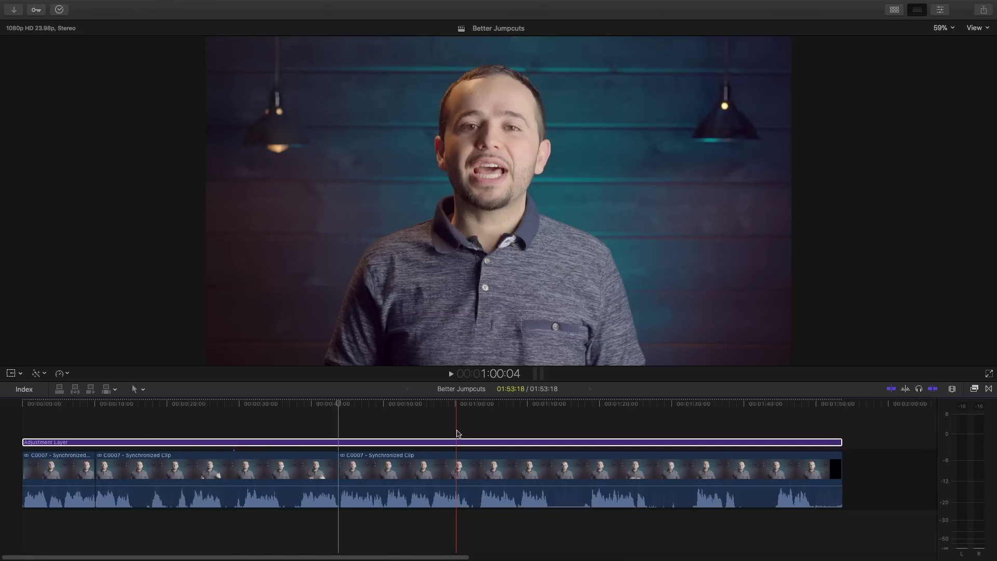
{"action": "left_click", "coordinate": [278, 413]}
{"action": "key", "text": "ctrl+t"}
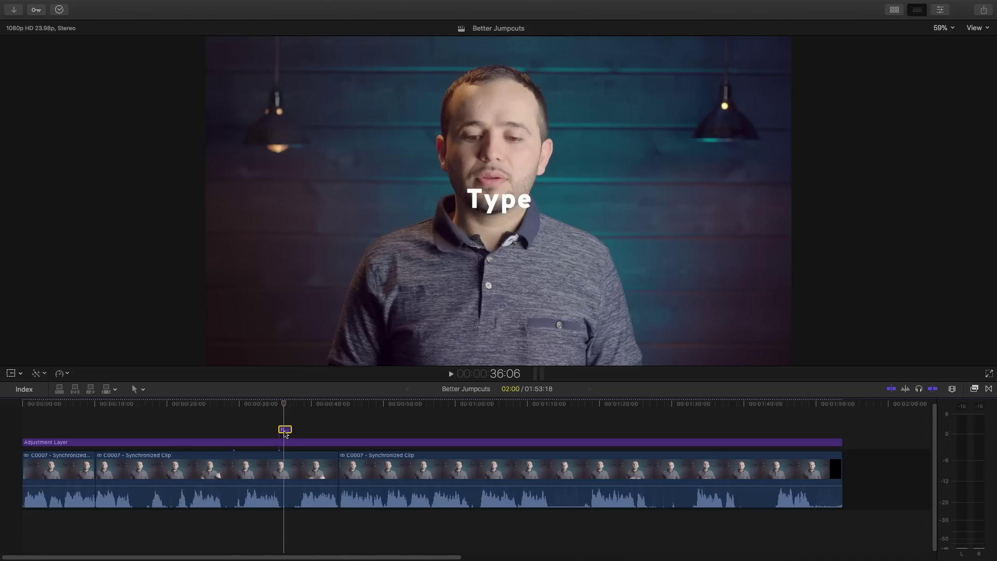
- Show the title's Text settings and Option-drag a duplicate of the title earlier in the timeline
{"action": "key", "text": "super+4"}
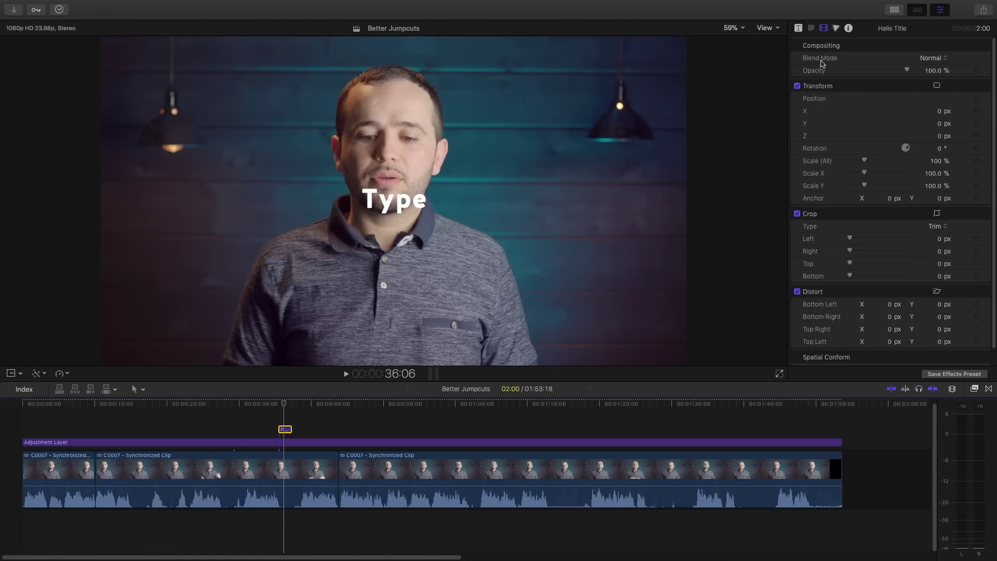
{"action": "left_click", "coordinate": [851, 28]}
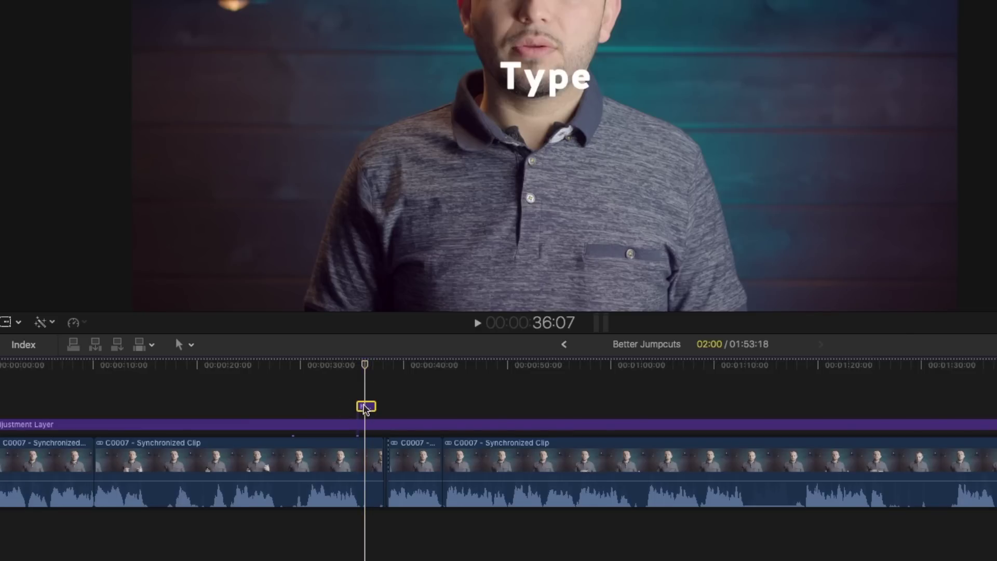
{"action": "left_click_drag", "start_coordinate": [366, 408], "coordinate": [312, 398]}
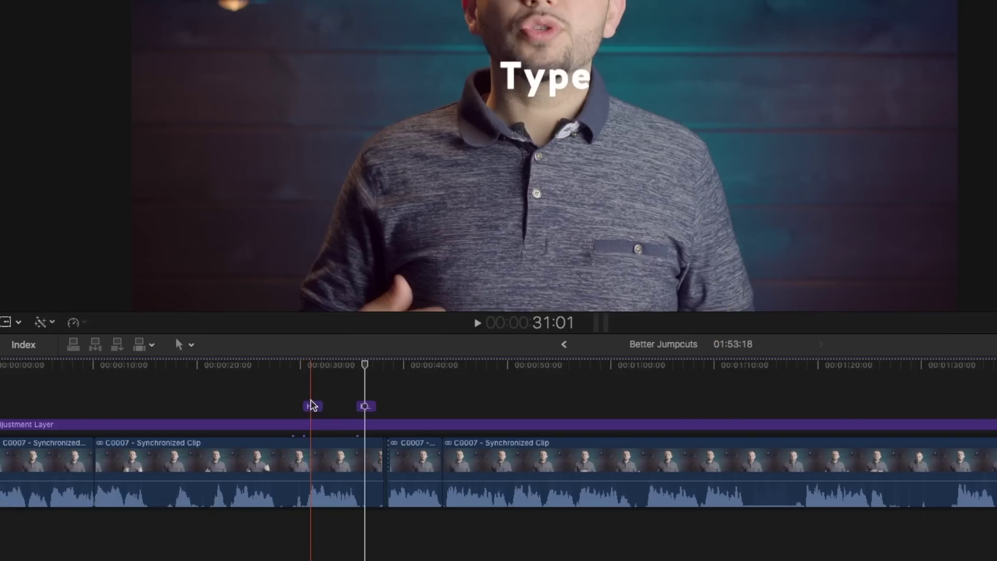
{"action": "left_click", "coordinate": [311, 400]}
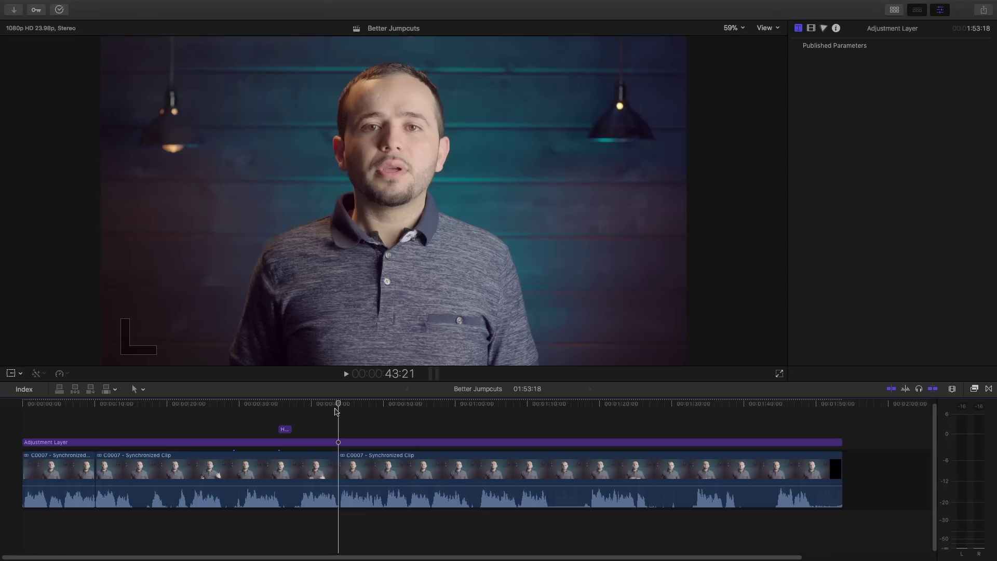
- Add the default transition at the 43:21 cut into the third C0007 clip and drag it longer
{"action": "left_click_drag", "start_coordinate": [338, 411], "coordinate": [348, 412]}
{"action": "left_click", "coordinate": [343, 464]}
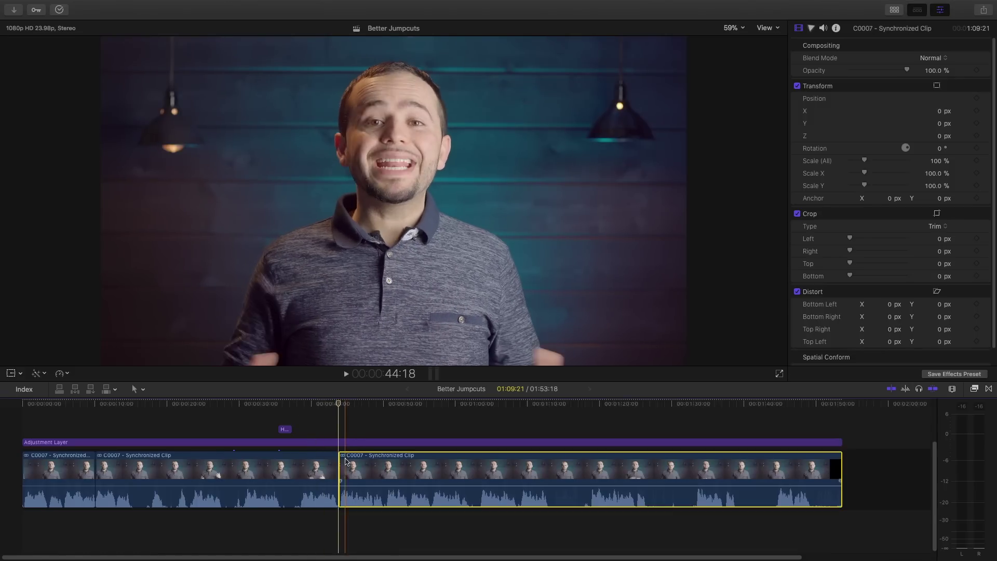
{"action": "key", "text": "super+t"}
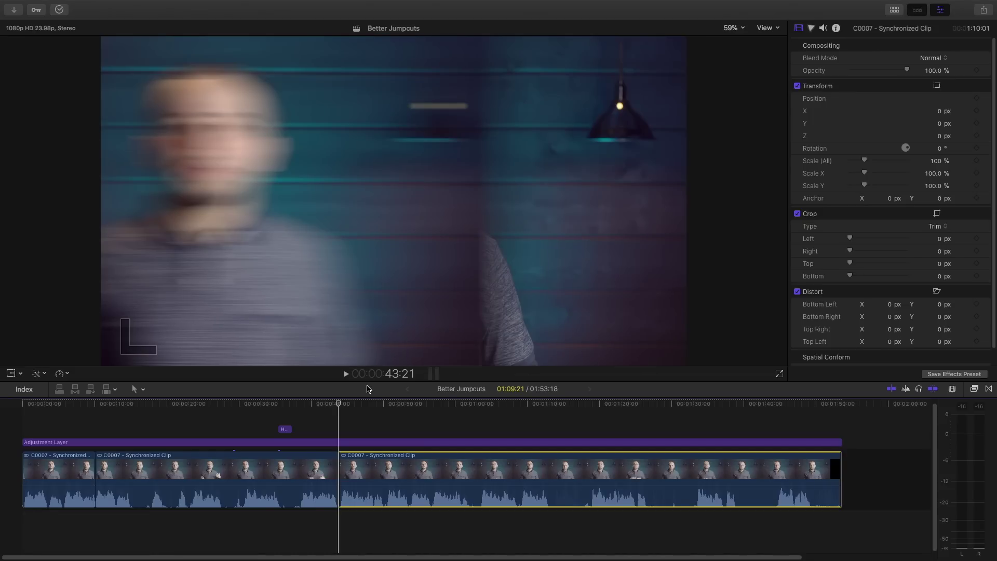
{"action": "key", "text": "super+equal"}
{"action": "key", "text": "super+equal"}
{"action": "key", "text": "super+equal"}
{"action": "key", "text": "super+equal"}
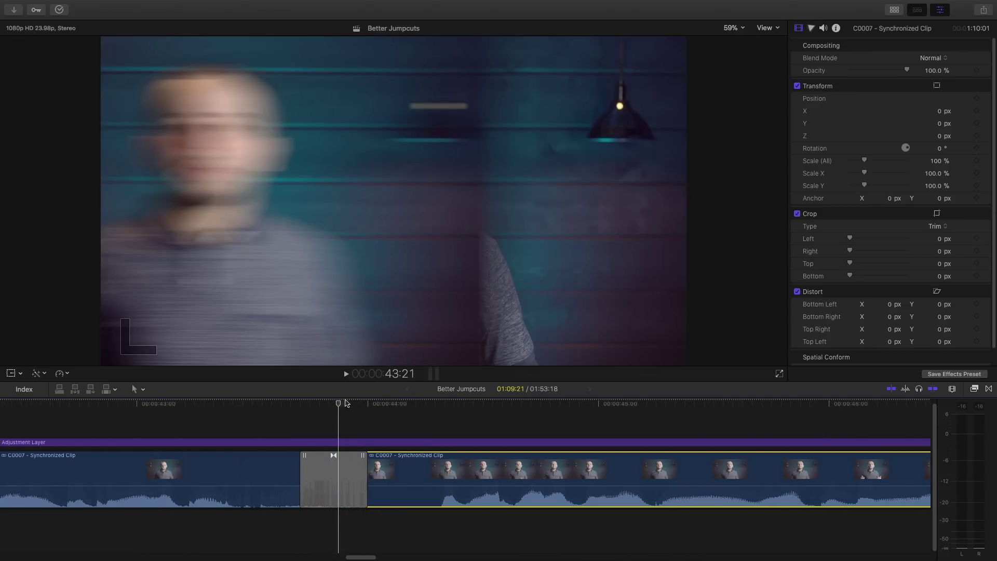
{"action": "left_click", "coordinate": [334, 467]}
{"action": "left_click_drag", "start_coordinate": [333, 467], "coordinate": [287, 466]}
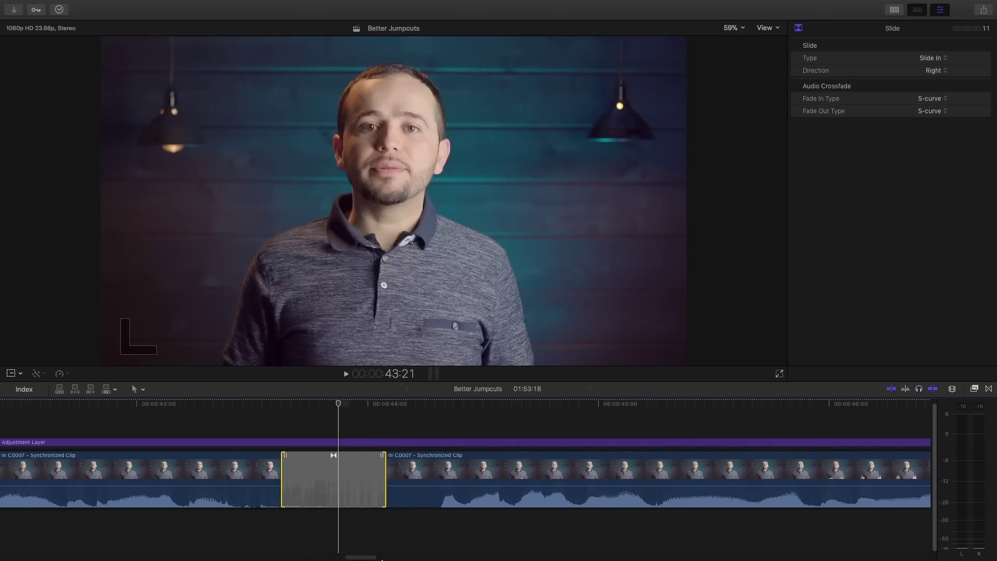
- Add a position keyframe at the Halis Title's first frame with X set to -101 px
{"action": "left_click_drag", "start_coordinate": [363, 557], "coordinate": [306, 553]}
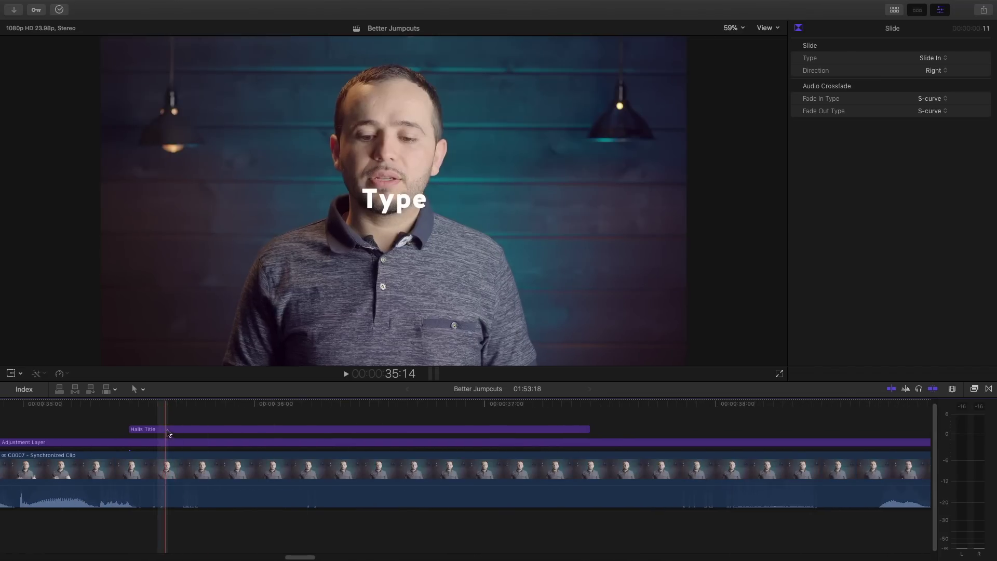
{"action": "left_click", "coordinate": [168, 431]}
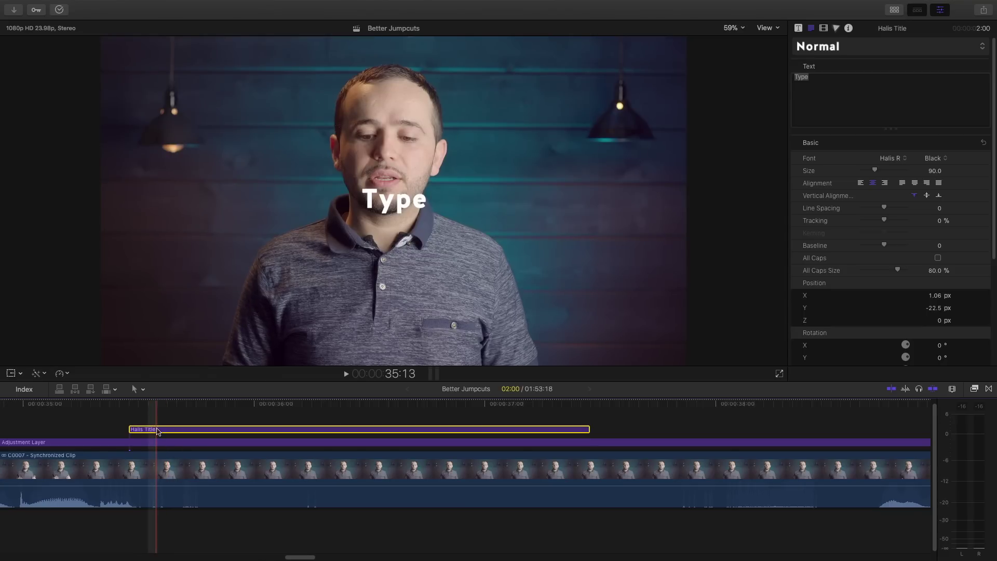
{"action": "key", "text": "l"}
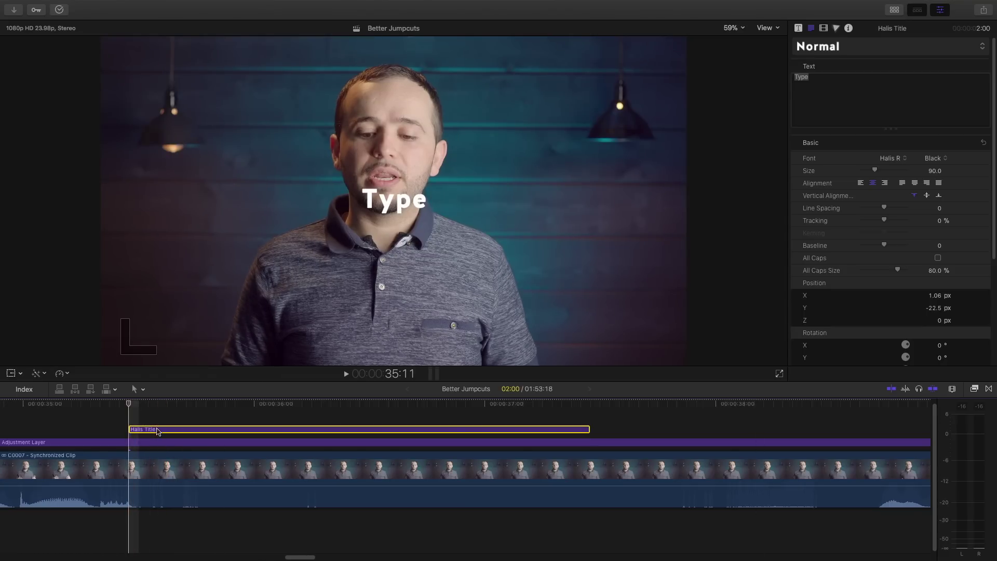
{"action": "left_click", "coordinate": [824, 29]}
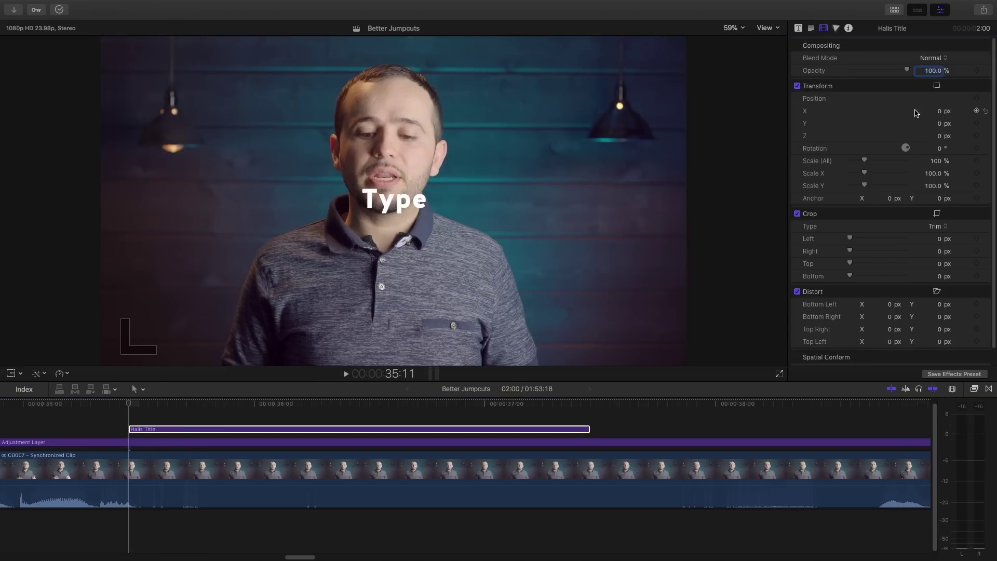
{"action": "left_click", "coordinate": [976, 111]}
{"action": "mouse_move", "coordinate": [943, 111]}
{"action": "left_mouse_down"}
{"action": "mouse_move", "coordinate": [887, 111]}
{"action": "mouse_move", "coordinate": [940, 112]}
{"action": "left_mouse_up"}
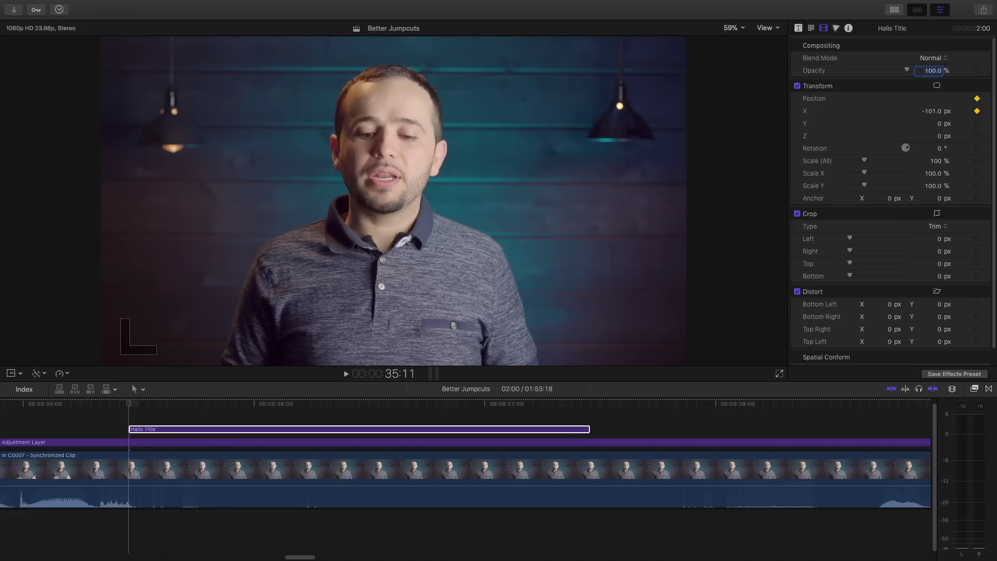
{"action": "left_click", "coordinate": [131, 415]}
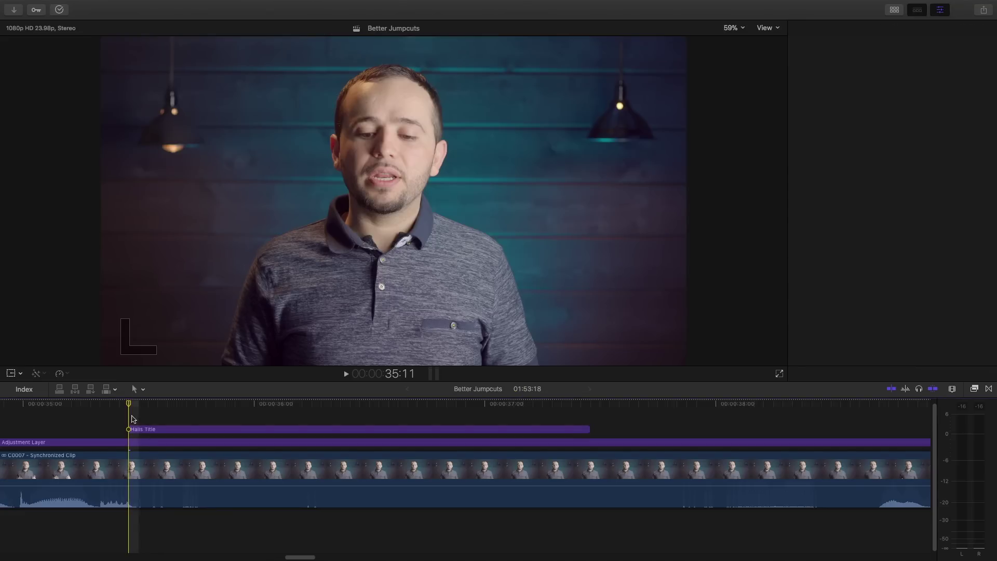
{"action": "key", "text": "space"}
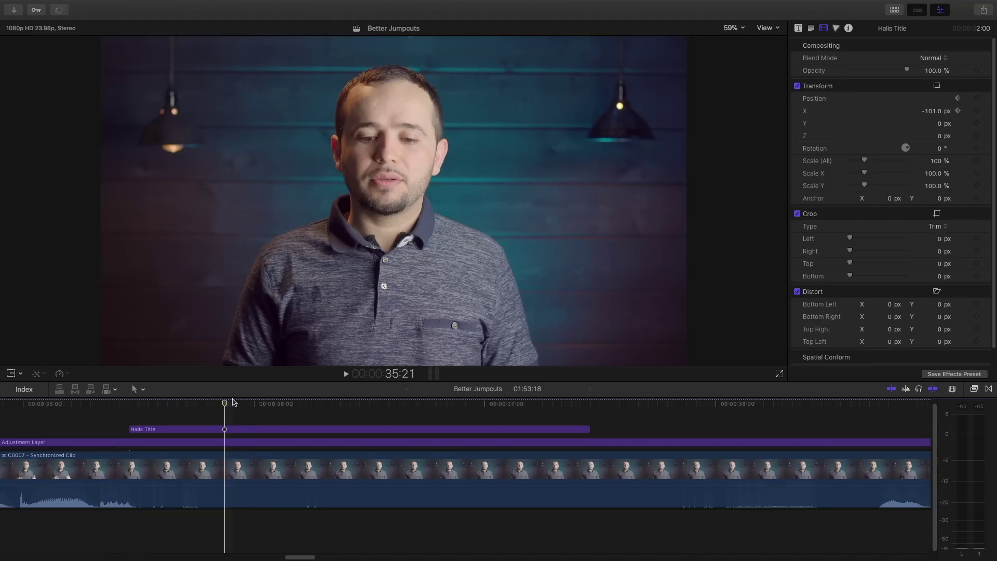
- Add a second position keyframe at 35:21 with X 0 px and play the slide-in
{"action": "left_click", "coordinate": [226, 429]}
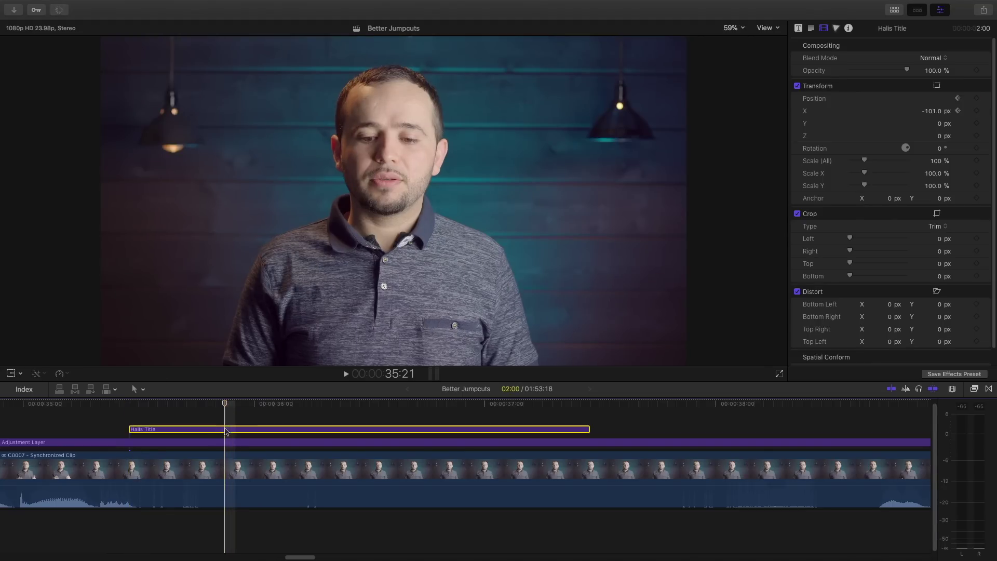
{"action": "left_click", "coordinate": [978, 111]}
{"action": "left_click", "coordinate": [932, 112]}
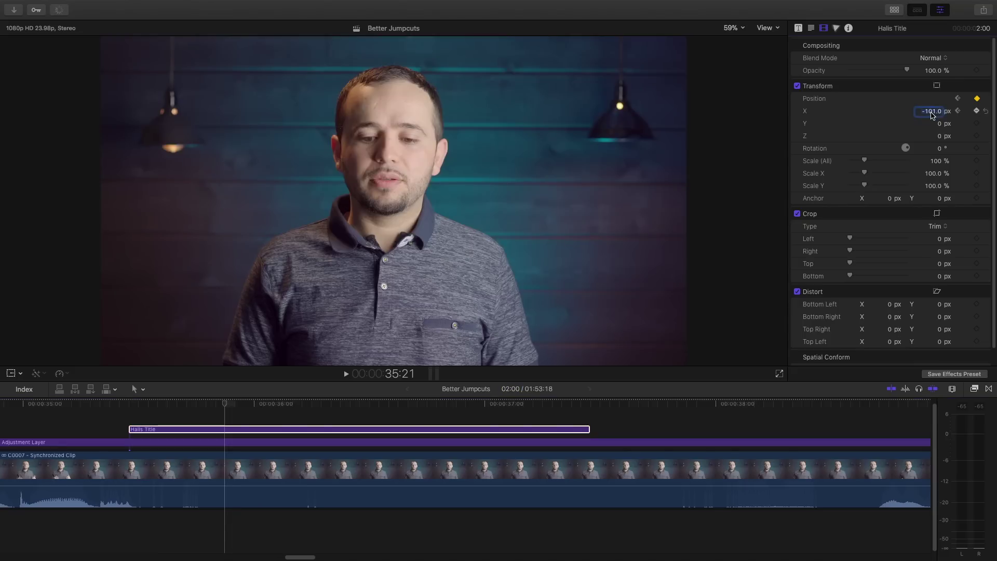
{"action": "type", "text": "0"}
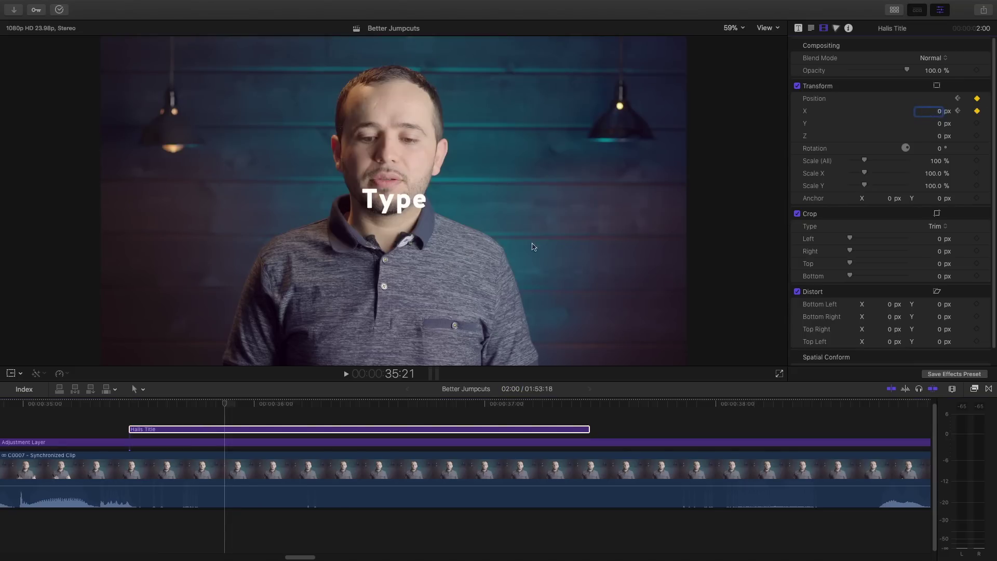
{"action": "key", "text": "Return"}
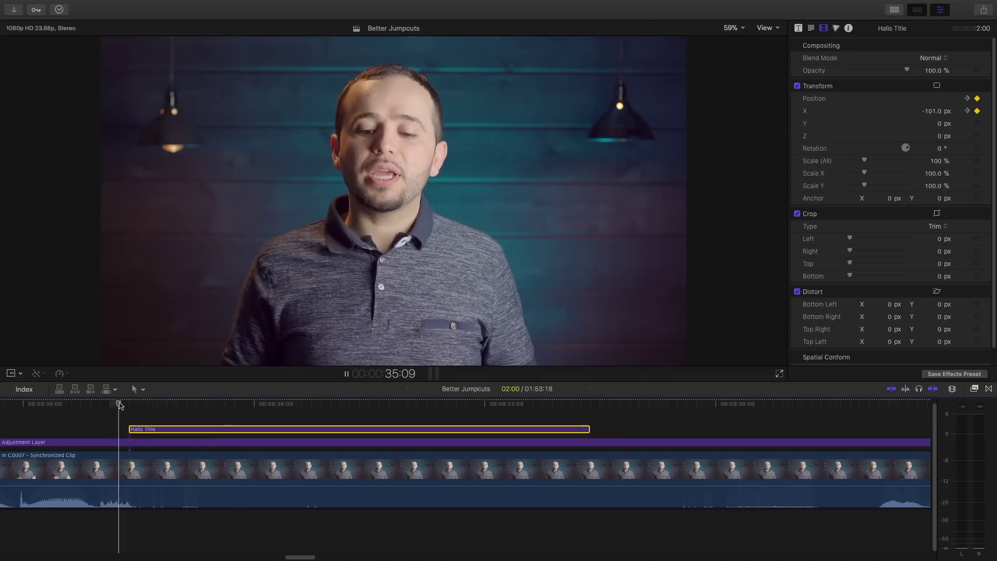
{"action": "key", "text": "space"}
{"action": "key", "text": "space"}
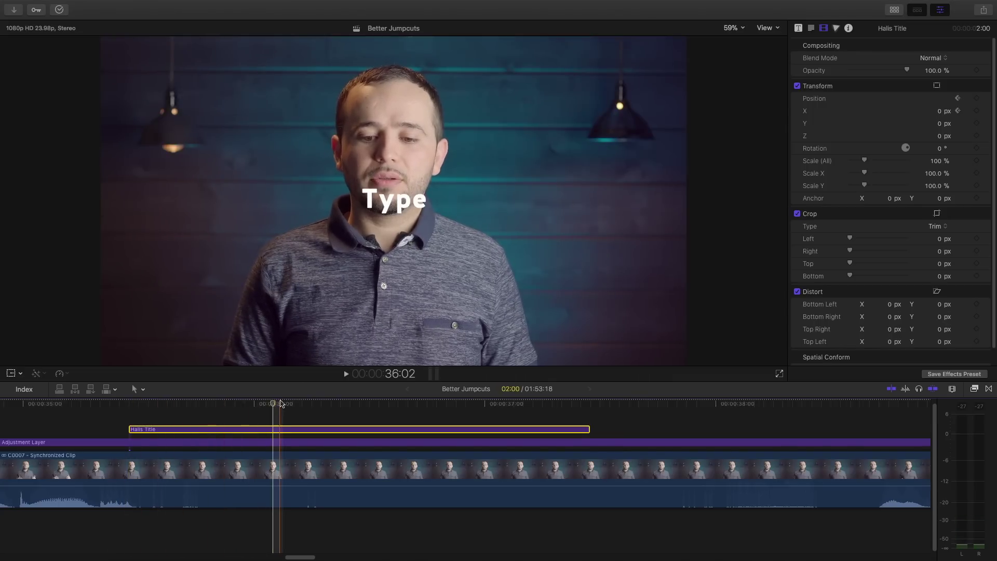
- In the title's Video Animation lanes, drag the position keyframe later to slow the slide-in
{"action": "left_click", "coordinate": [259, 430]}
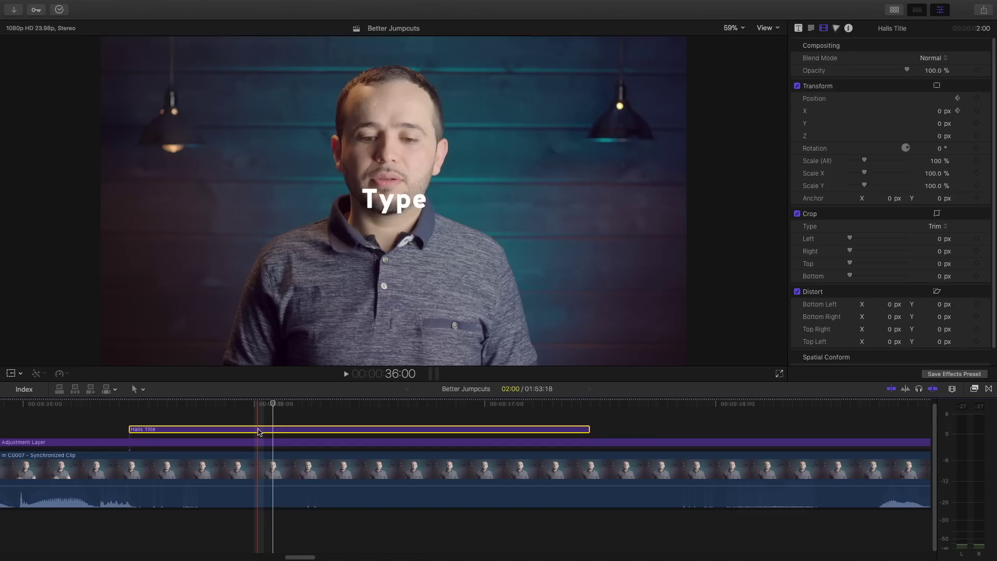
{"action": "key", "text": "ctrl+v"}
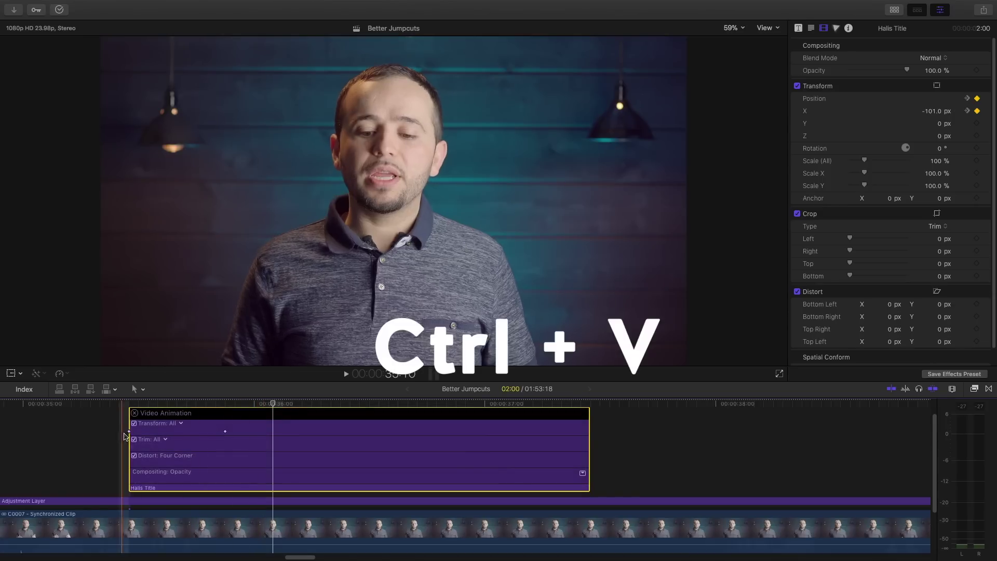
{"action": "left_click", "coordinate": [227, 432]}
{"action": "left_click_drag", "start_coordinate": [227, 431], "coordinate": [185, 436]}
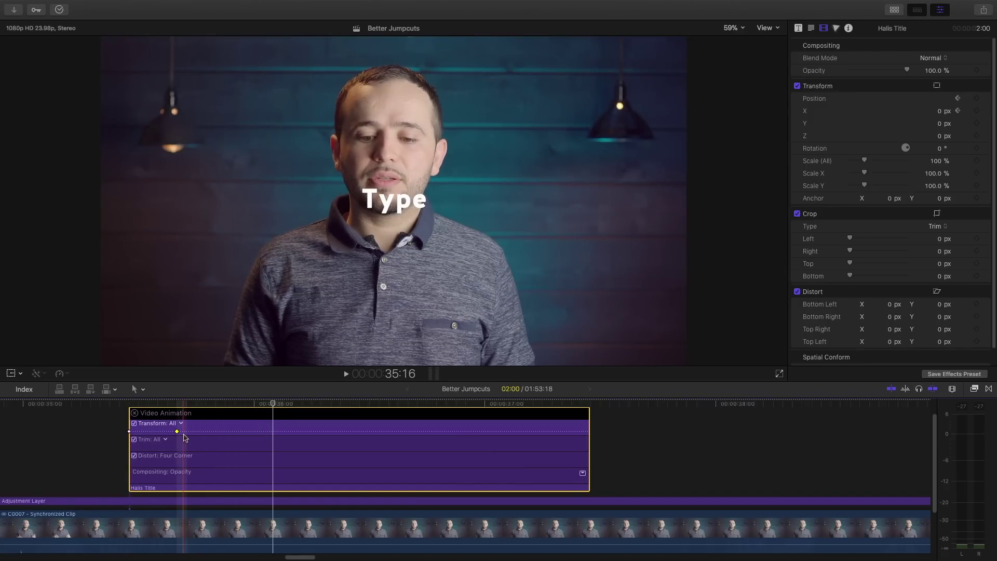
{"action": "left_click", "coordinate": [126, 404]}
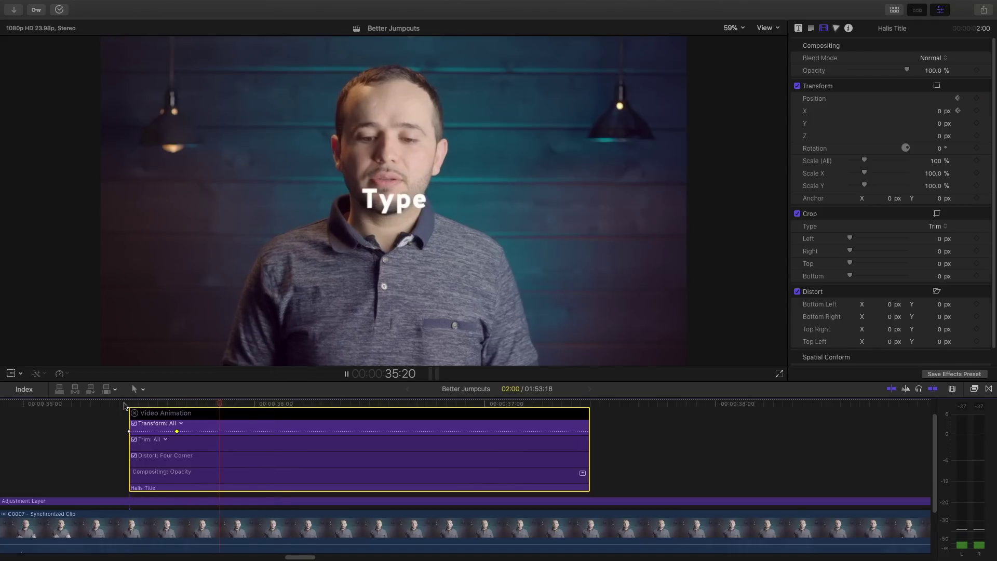
{"action": "left_click", "coordinate": [281, 404]}
{"action": "left_click_drag", "start_coordinate": [177, 431], "coordinate": [448, 439]}
{"action": "left_click", "coordinate": [130, 404]}
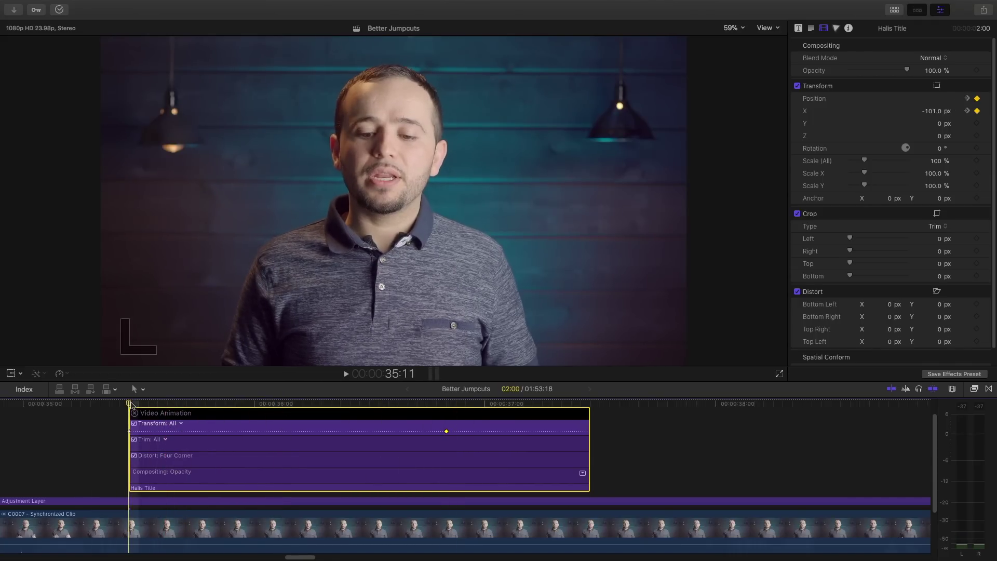
- Play back the retimed slide-in, close the animation lanes and disable the Halis Title clip
{"action": "key", "text": "space"}
{"action": "key", "text": "space"}
{"action": "left_click", "coordinate": [135, 414]}
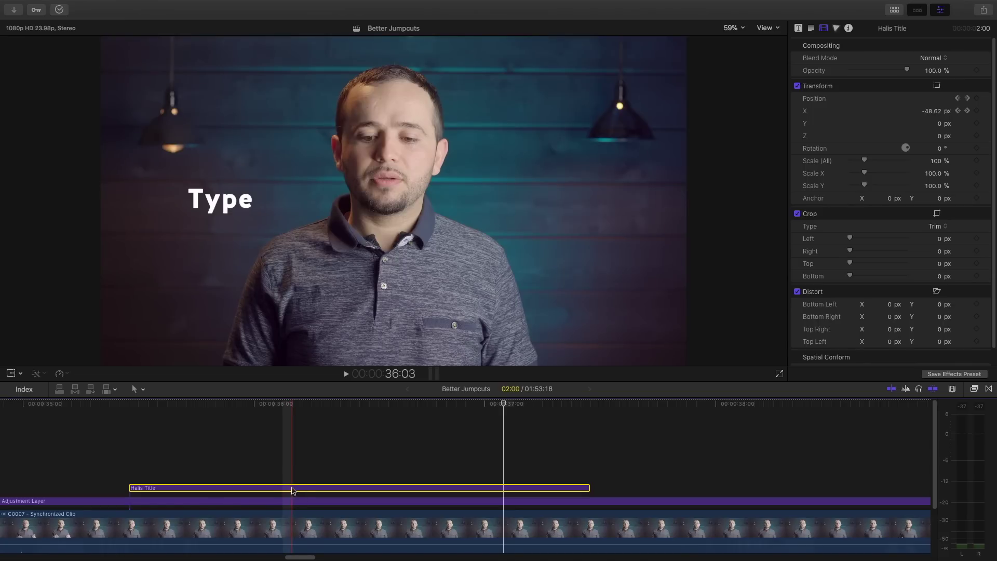
{"action": "key", "text": "v"}
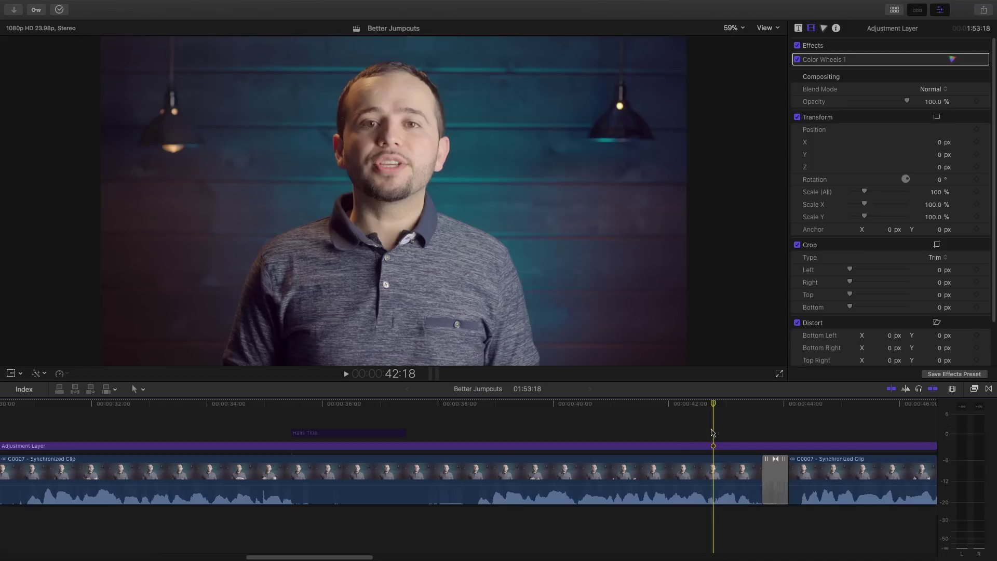
- Blade the C0007 clip under the title at 38:16
{"action": "left_click", "coordinate": [477, 475]}
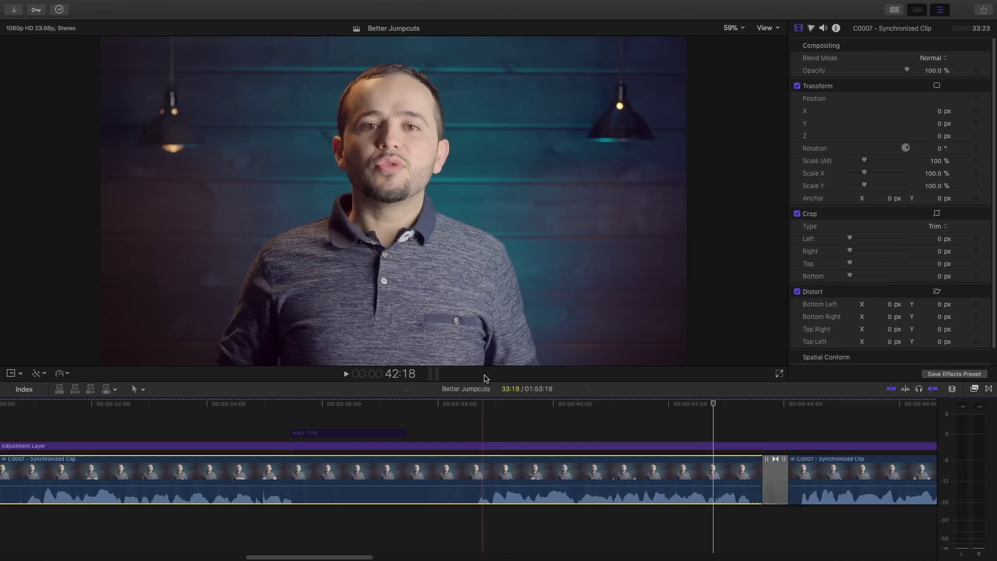
{"action": "key", "text": "j"}
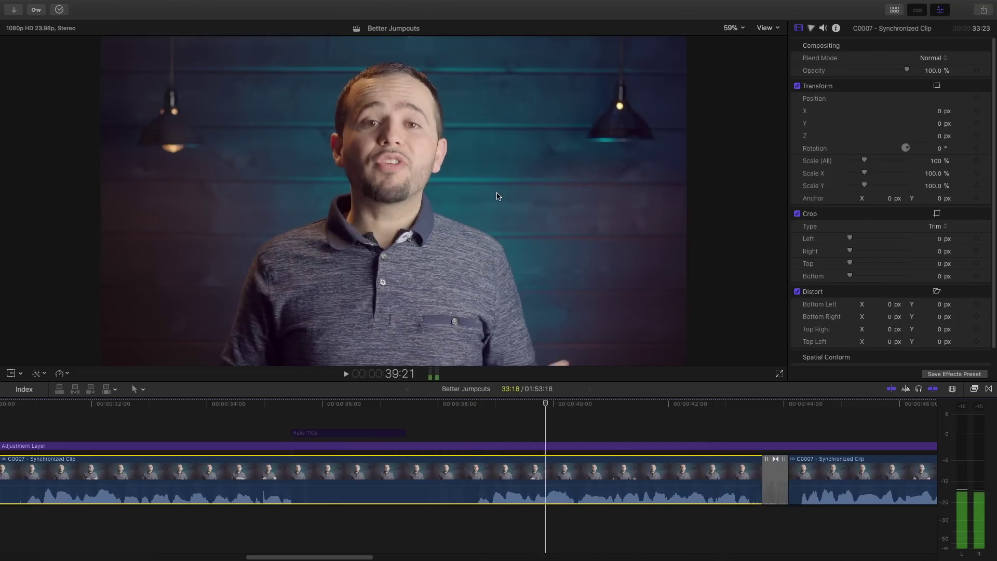
{"action": "key", "text": "l"}
{"action": "key", "text": "Left"}
{"action": "key", "text": "Left"}
{"action": "key", "text": "Left"}
{"action": "key", "text": "Left"}
{"action": "key", "text": "Left"}
{"action": "key", "text": "Left"}
{"action": "key", "text": "Left"}
{"action": "key", "text": "Left"}
{"action": "key", "text": "Left"}
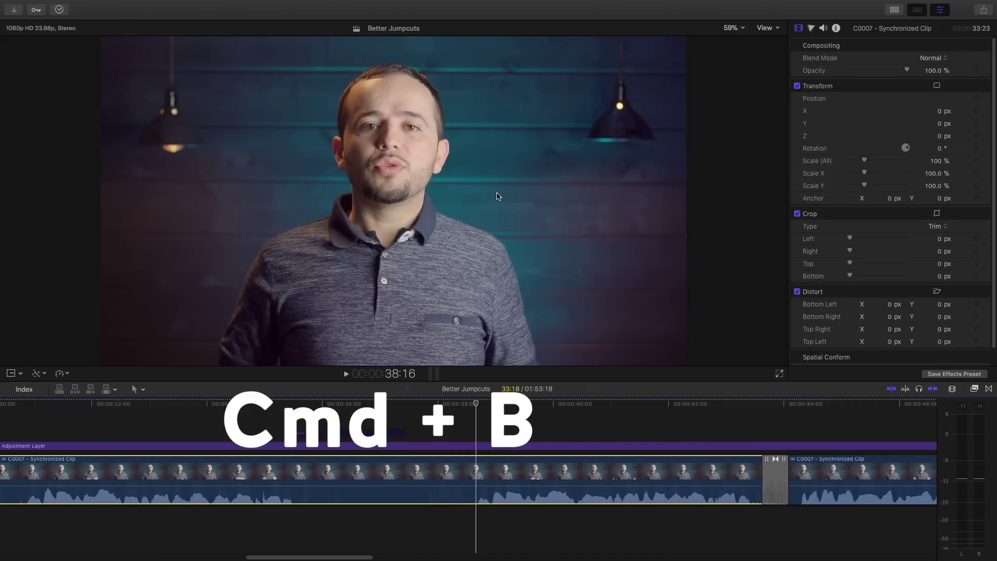
{"action": "key", "text": "super+b"}
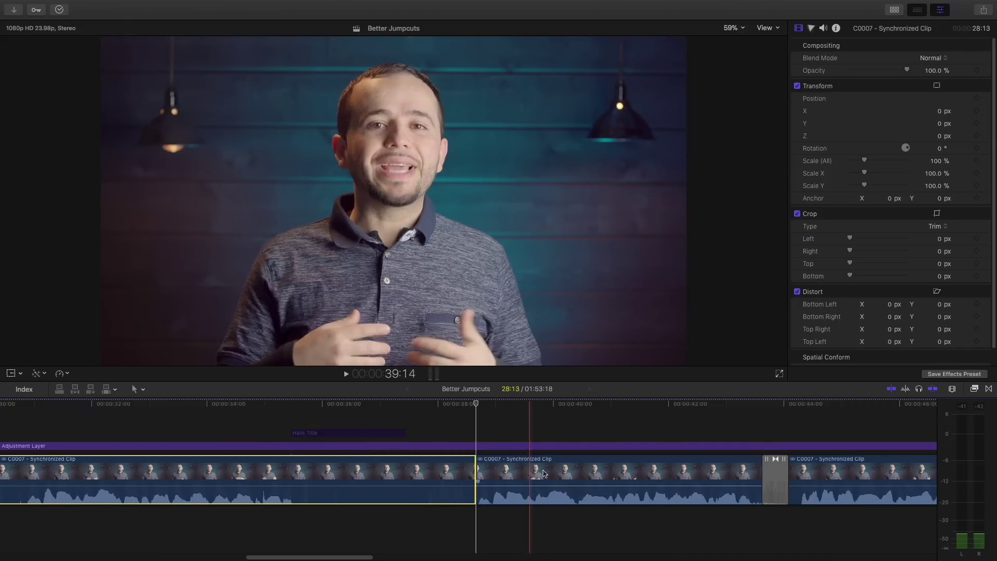
- Select the second half of the split clip and show its on-screen transform handles
{"action": "left_click", "coordinate": [571, 471]}
{"action": "left_click", "coordinate": [576, 472]}
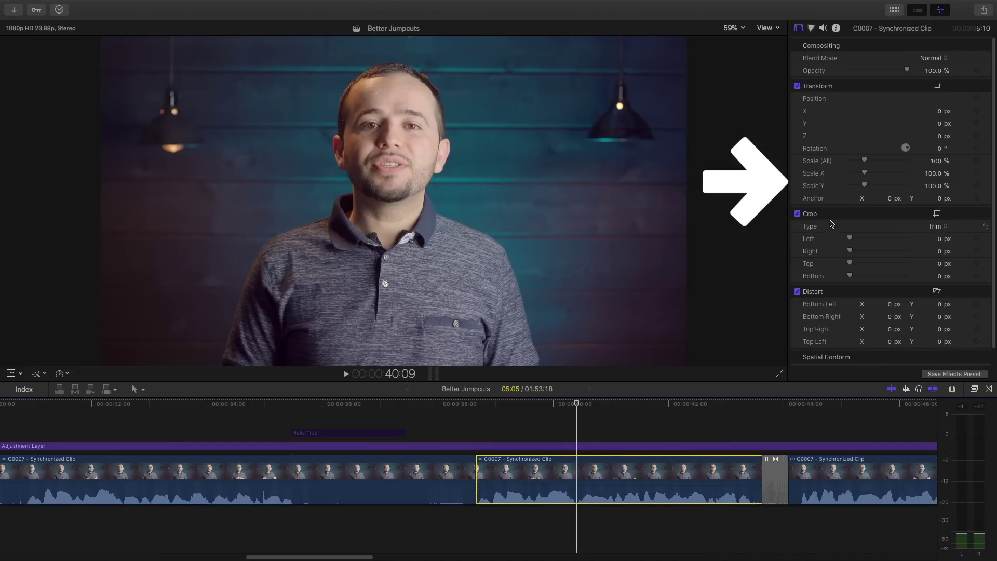
{"action": "key", "text": "shift+t"}
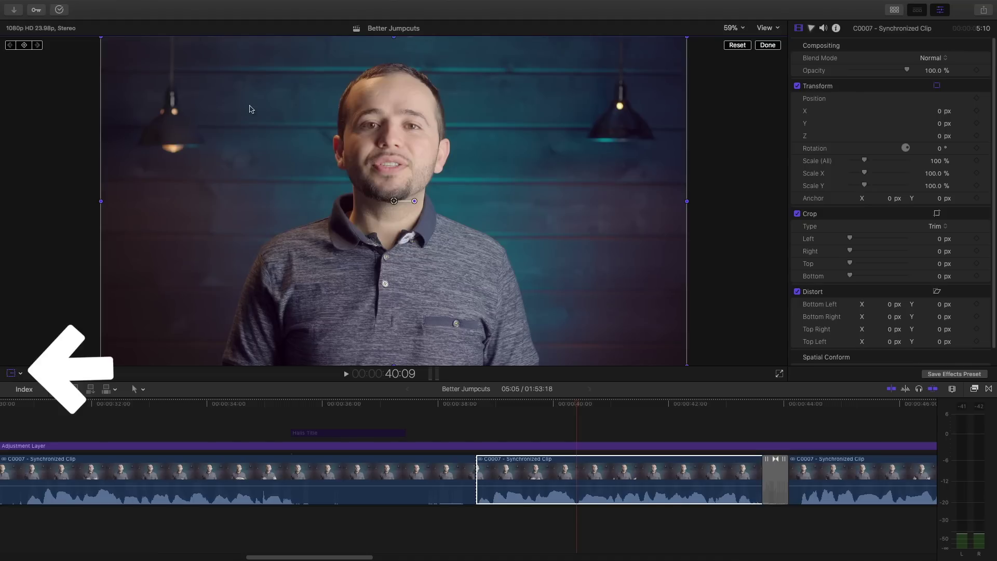
- Zoom the viewer to 25% and scale the clip up to 110% from its corner
{"action": "left_click", "coordinate": [741, 30]}
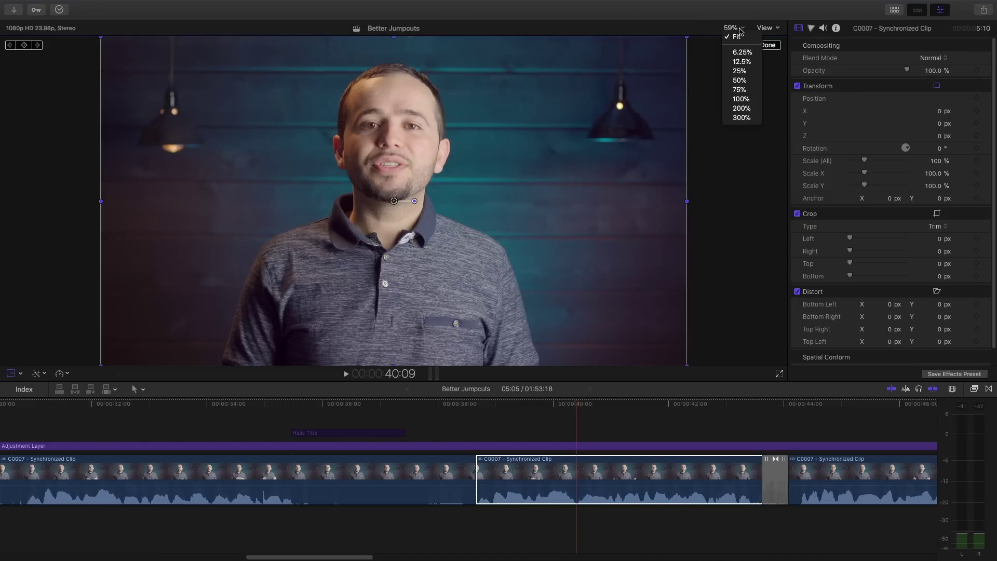
{"action": "left_click", "coordinate": [740, 72]}
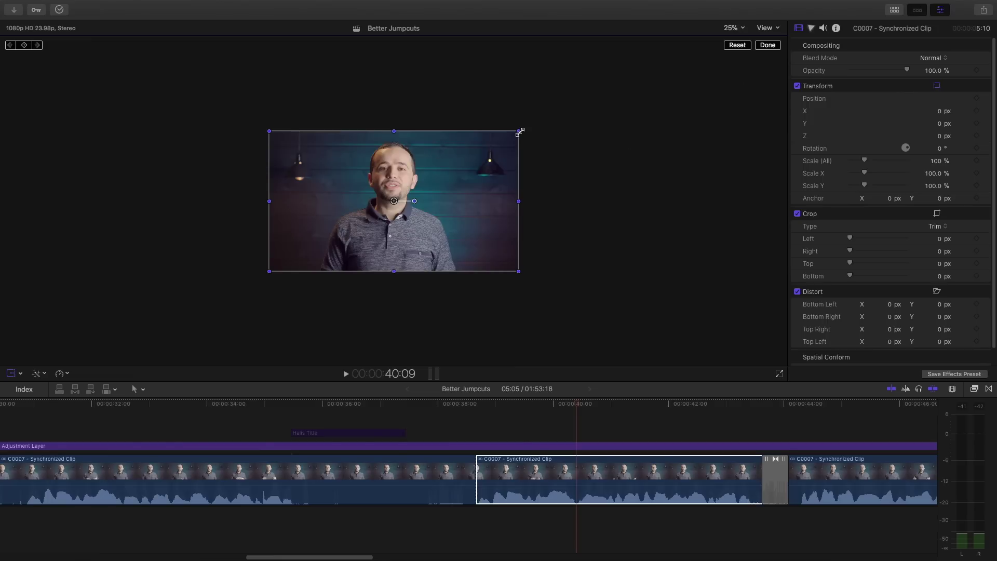
{"action": "left_click_drag", "start_coordinate": [519, 131], "coordinate": [567, 110]}
{"action": "left_click_drag", "start_coordinate": [395, 203], "coordinate": [399, 223]}
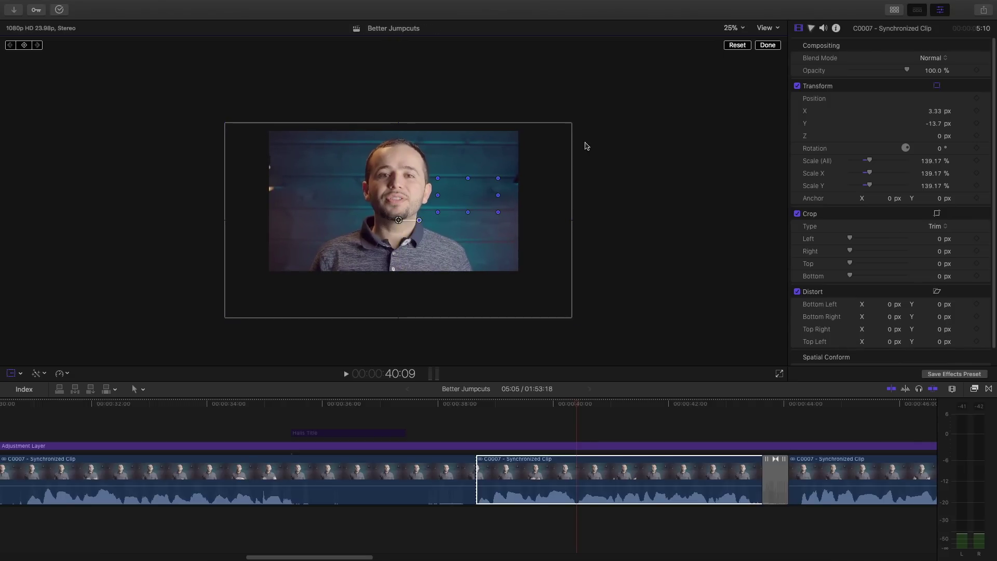
{"action": "left_click_drag", "start_coordinate": [572, 123], "coordinate": [527, 179]}
{"action": "left_click_drag", "start_coordinate": [433, 240], "coordinate": [435, 215]}
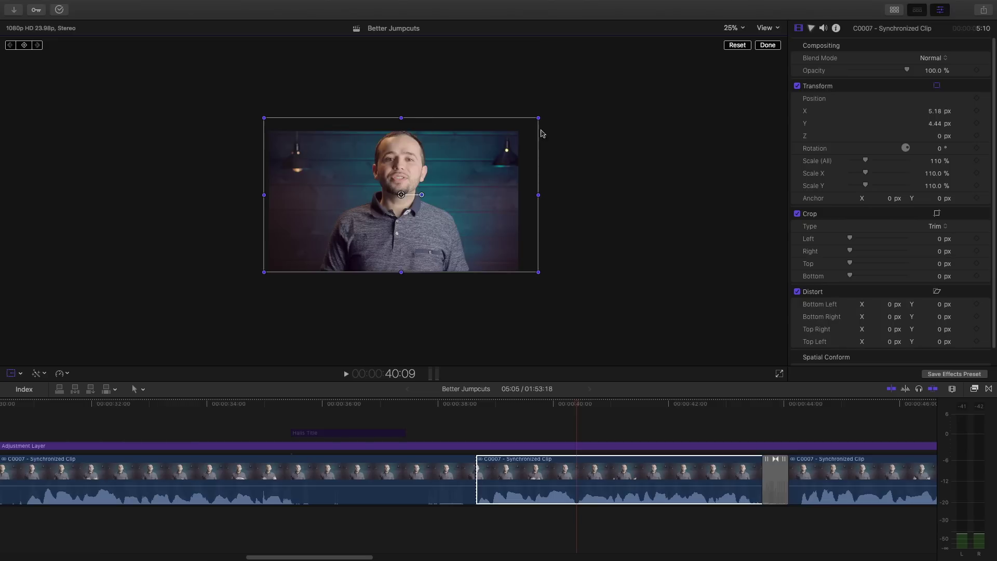
- Centre the enlarged image at about X -0.74 px, finish the transform and return the viewer to Fit
{"action": "left_click_drag", "start_coordinate": [459, 205], "coordinate": [491, 192]}
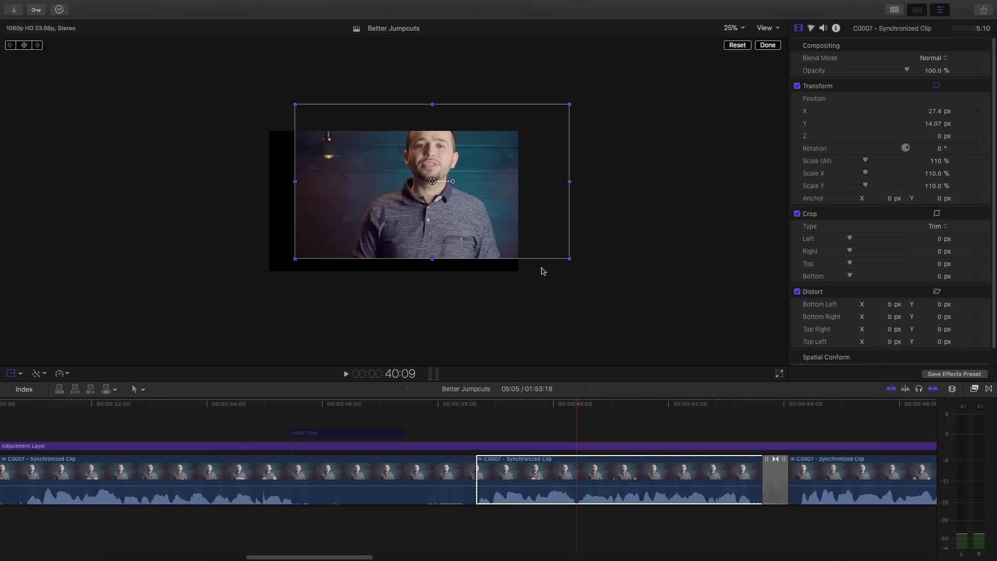
{"action": "left_click_drag", "start_coordinate": [466, 158], "coordinate": [430, 177]}
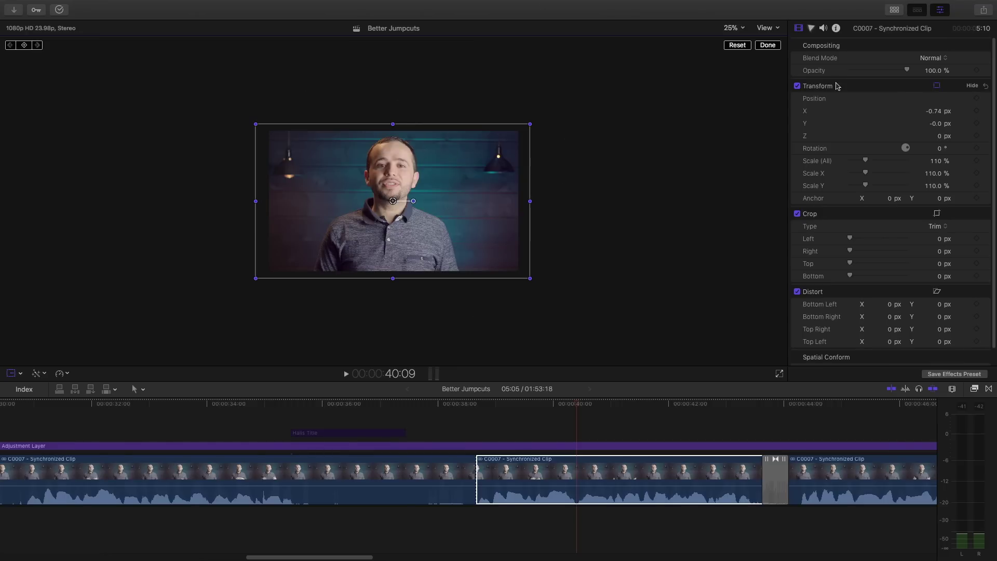
{"action": "left_click", "coordinate": [767, 45]}
{"action": "left_click", "coordinate": [733, 28]}
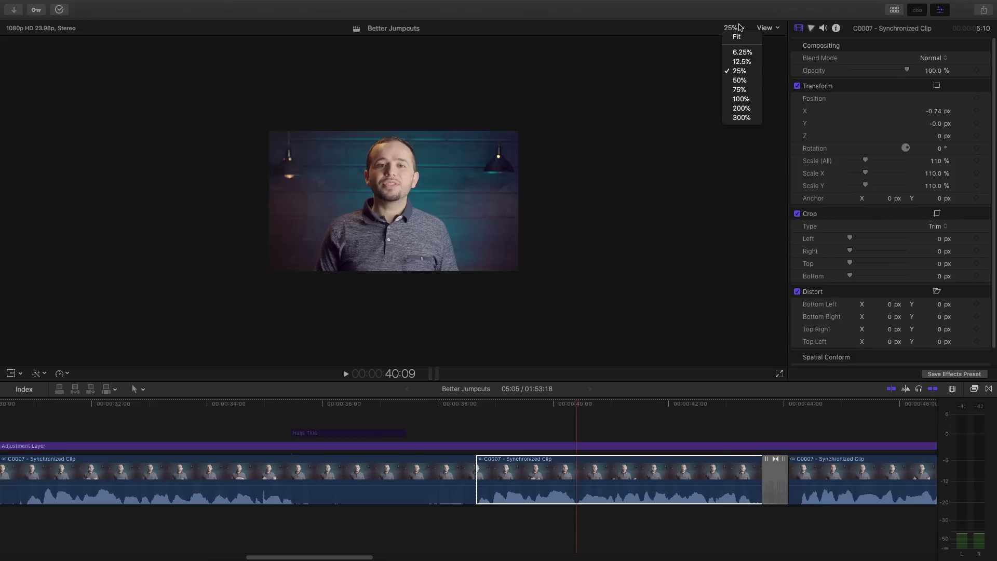
{"action": "left_click", "coordinate": [743, 36]}
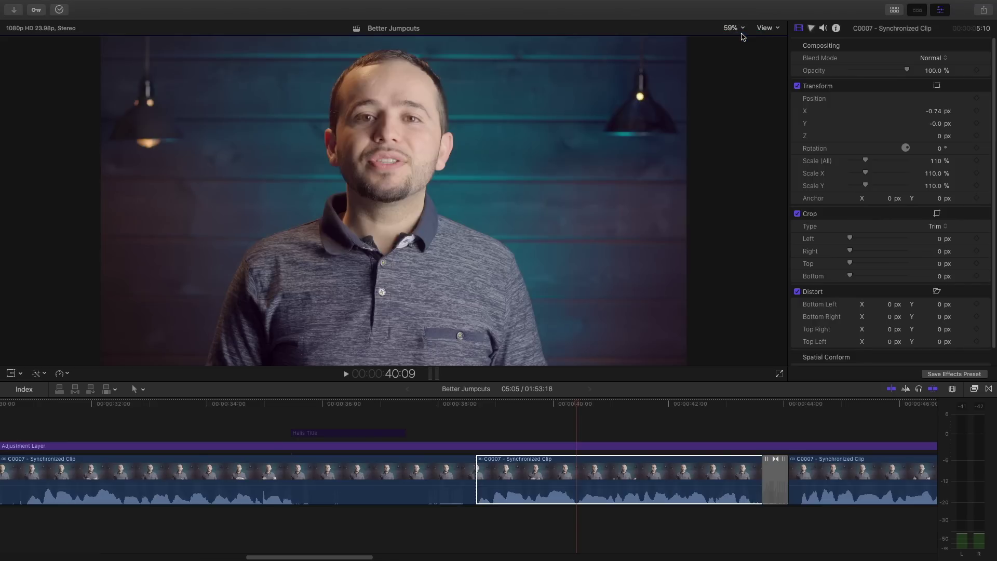
{"action": "left_click", "coordinate": [576, 473]}
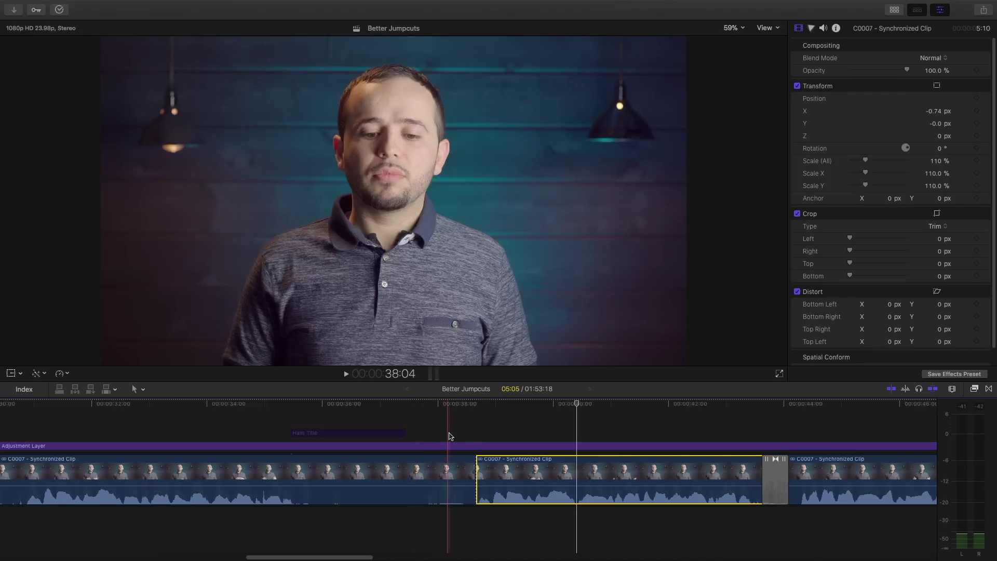
- Add a freeze frame at 38:10 after the first C0007 clip and trim its end shorter
{"action": "left_click", "coordinate": [461, 435]}
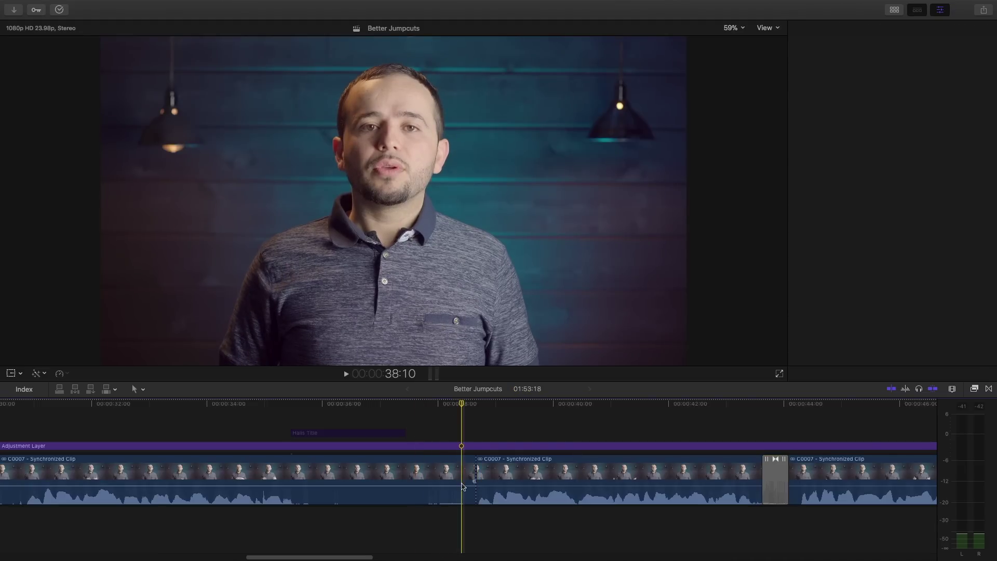
{"action": "left_click", "coordinate": [460, 462]}
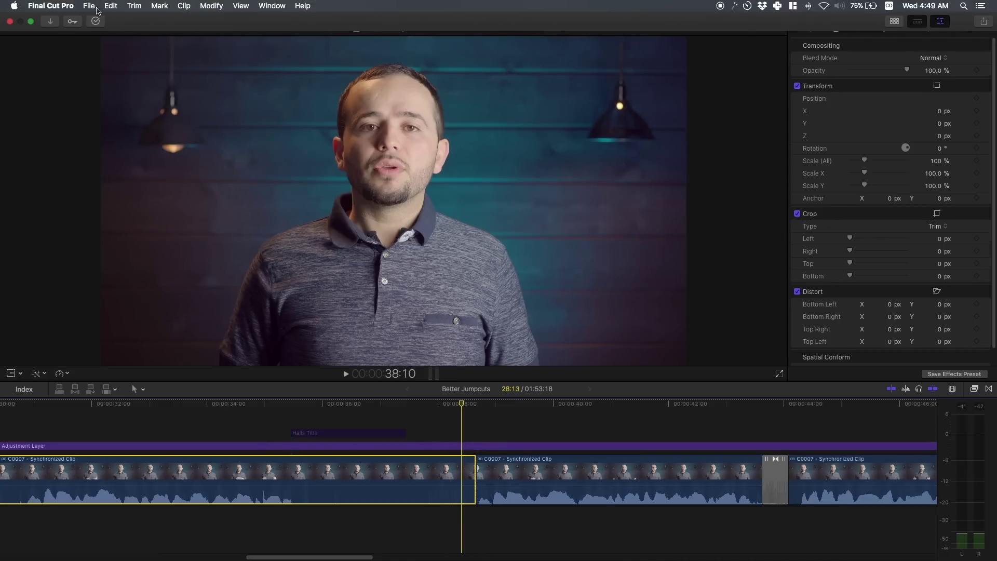
{"action": "left_click", "coordinate": [111, 5]}
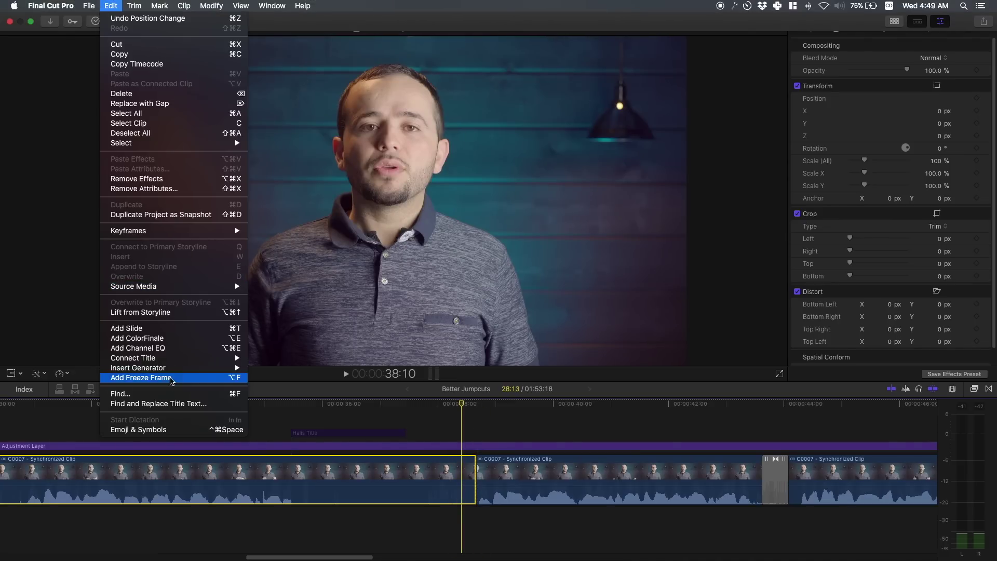
{"action": "left_click", "coordinate": [156, 378]}
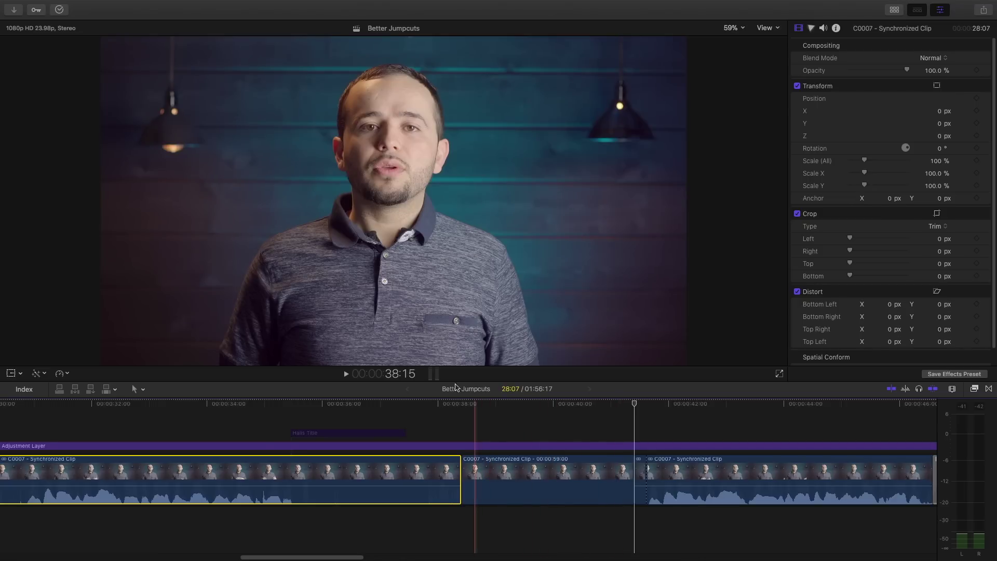
{"action": "left_click_drag", "start_coordinate": [646, 466], "coordinate": [568, 468]}
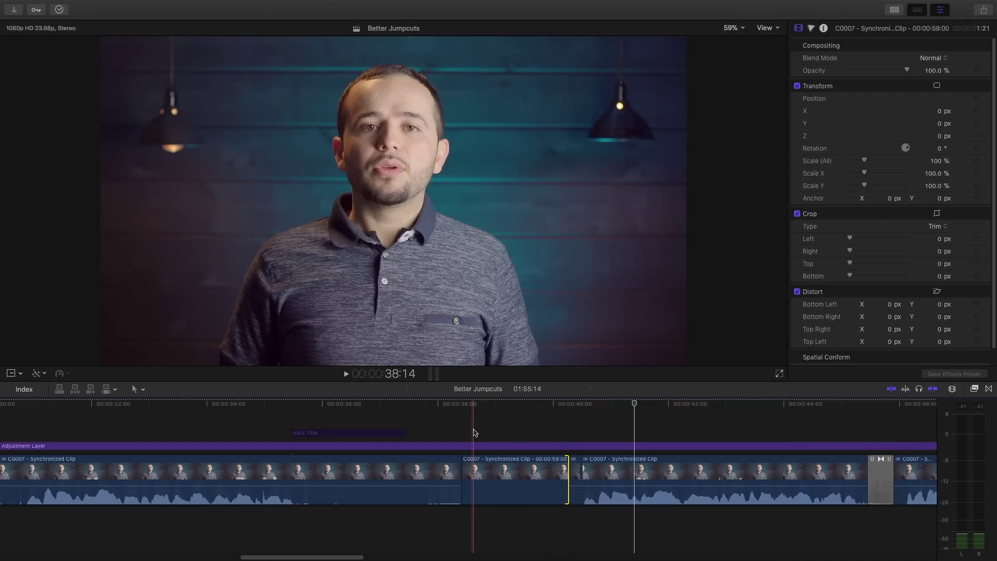
{"action": "left_click", "coordinate": [469, 432]}
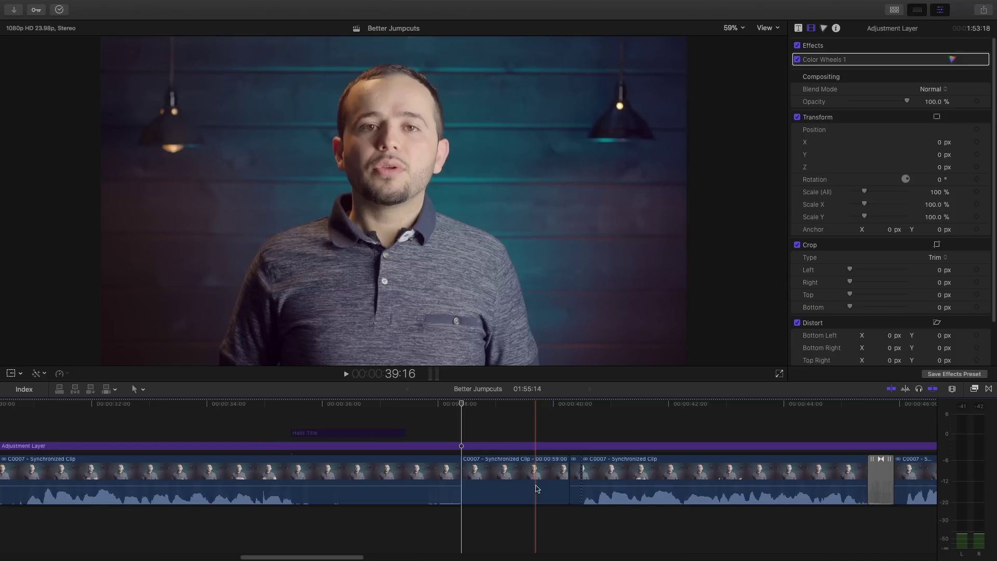
- Add a freeze frame at the end of the first C0007 clip with Option+F, then scrub back to review it
{"action": "left_click", "coordinate": [529, 485]}
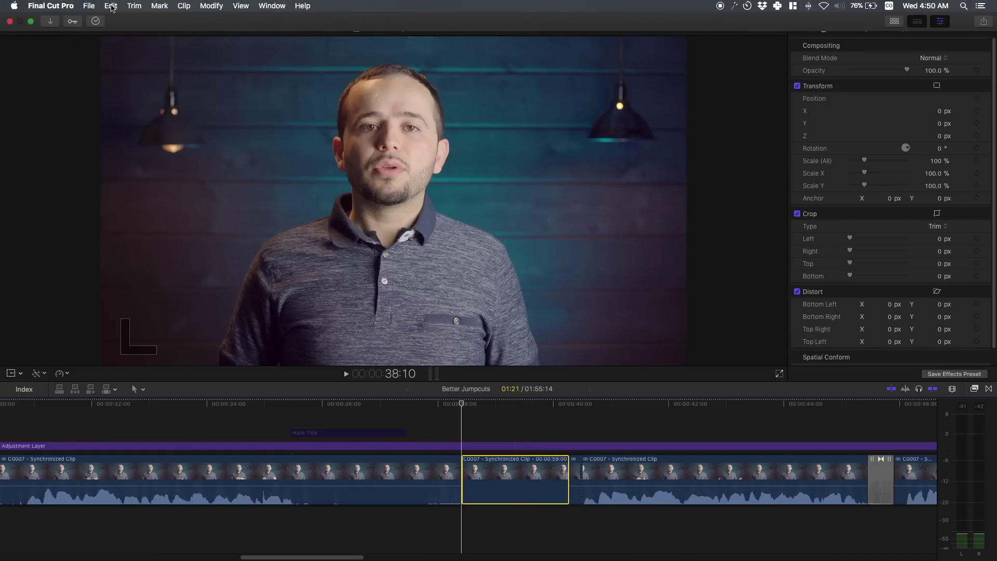
{"action": "left_click", "coordinate": [111, 8]}
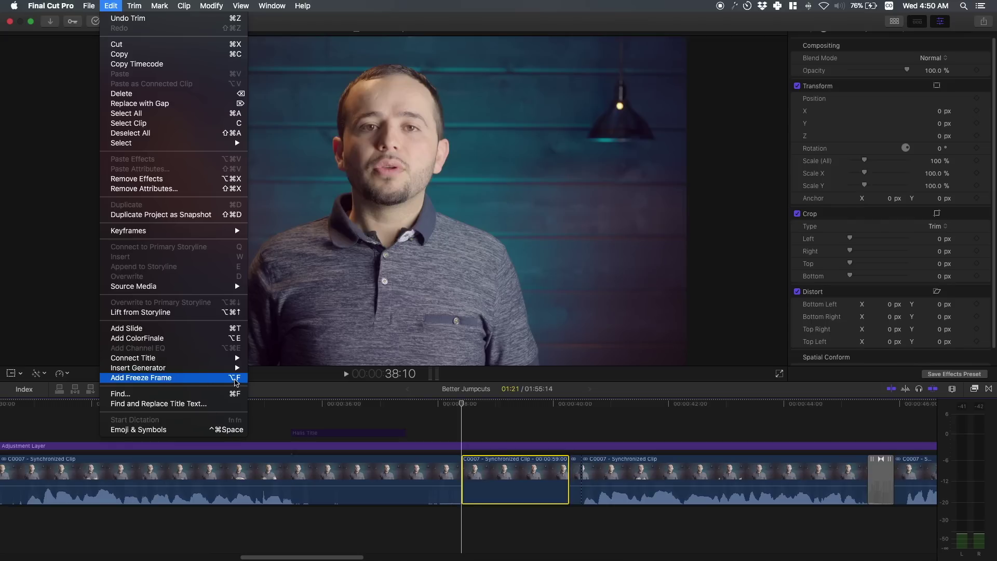
{"action": "left_click", "coordinate": [444, 470]}
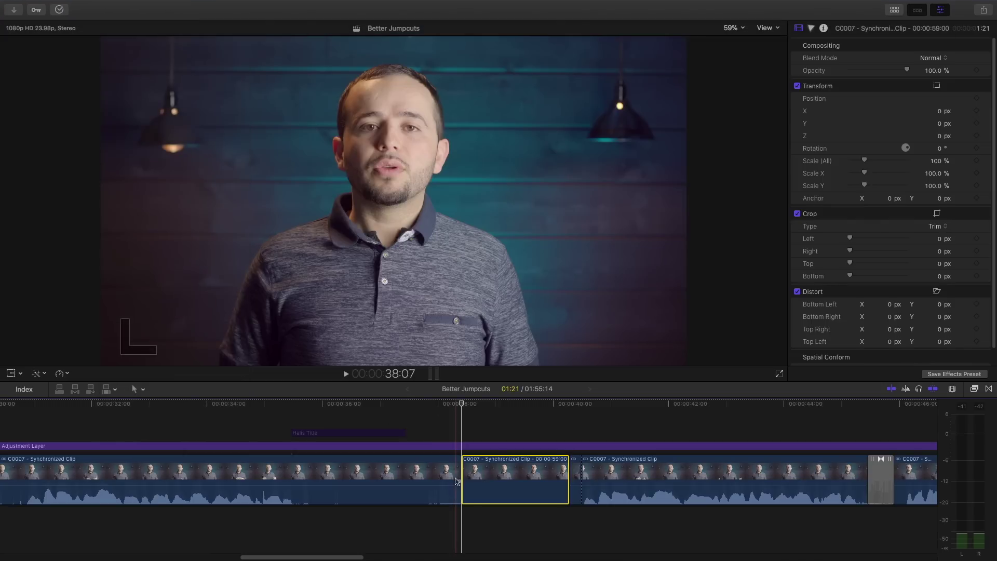
{"action": "left_click", "coordinate": [445, 472]}
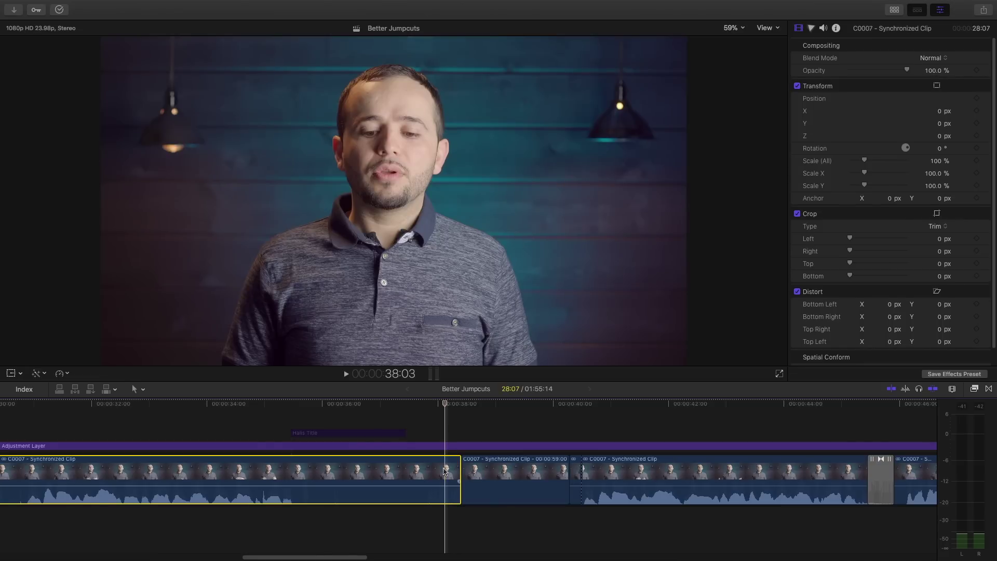
{"action": "key", "text": "alt+f"}
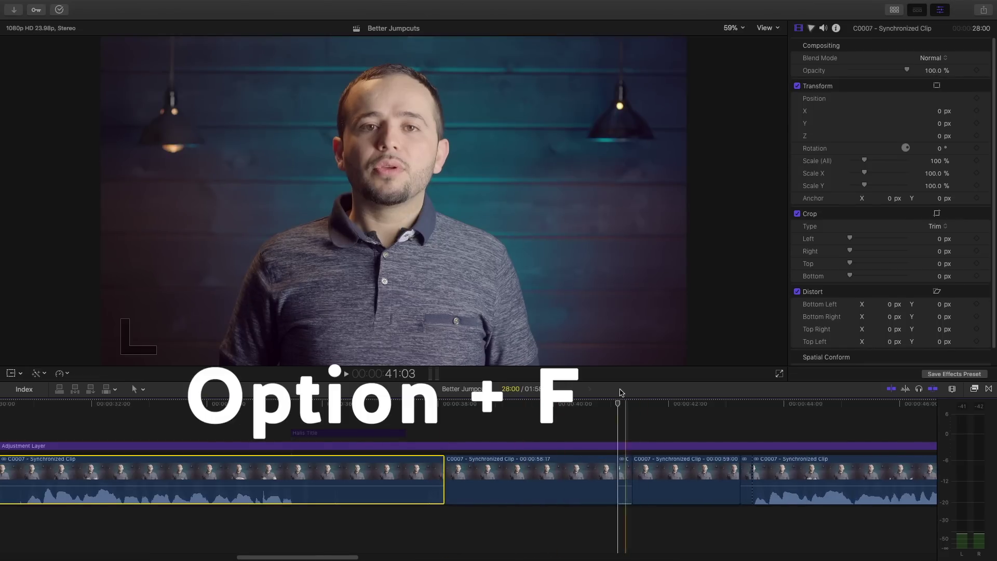
{"action": "left_click_drag", "start_coordinate": [600, 406], "coordinate": [469, 411]}
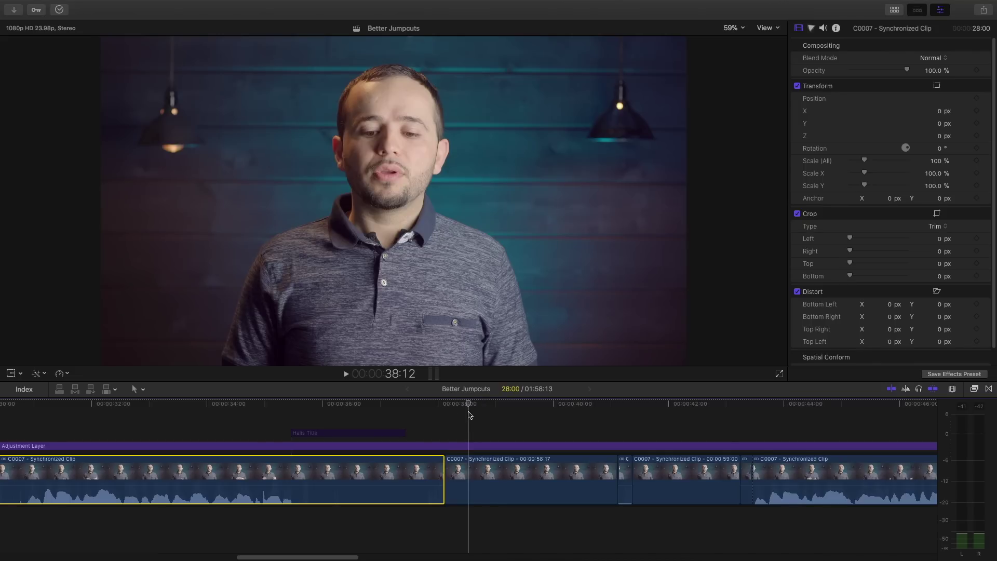